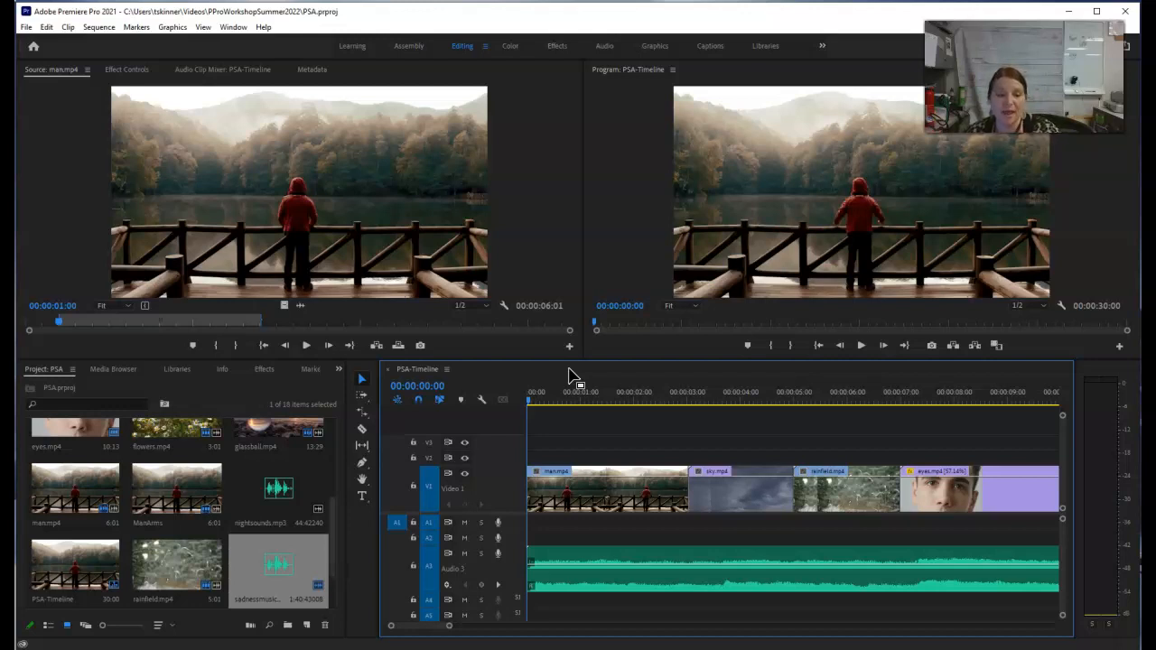
Step: Sort the project's media items by Media Type
{"action": "left_click_drag", "start_coordinate": [331, 523], "coordinate": [331, 452]}
{"action": "left_click", "coordinate": [82, 515]}
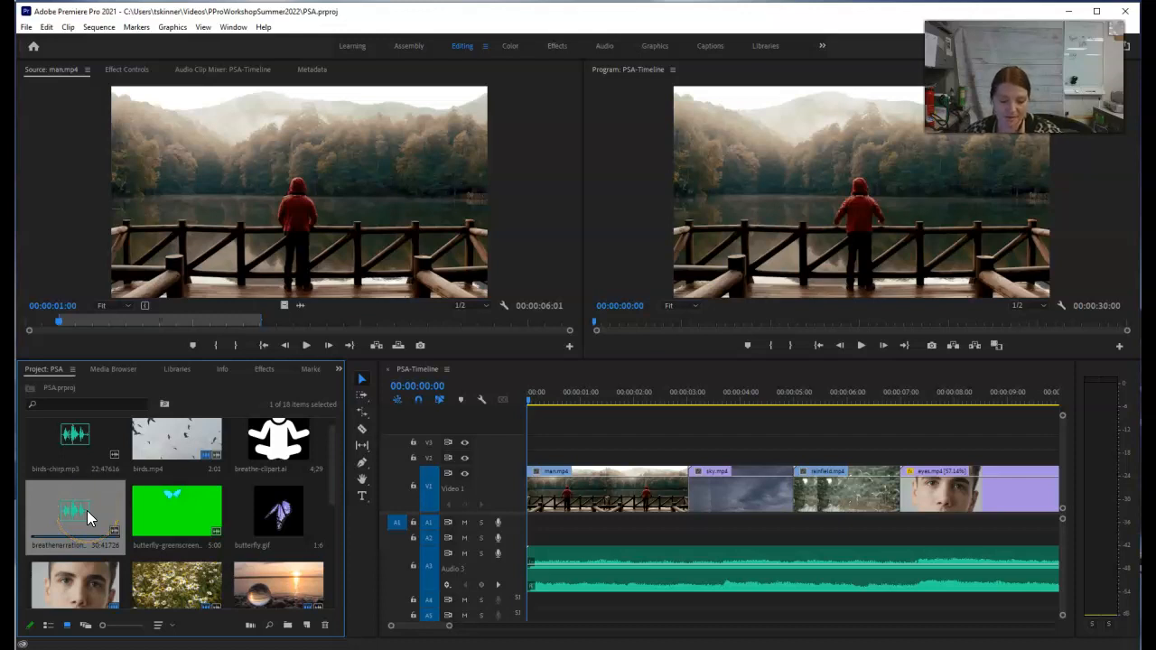
{"action": "left_click", "coordinate": [171, 629]}
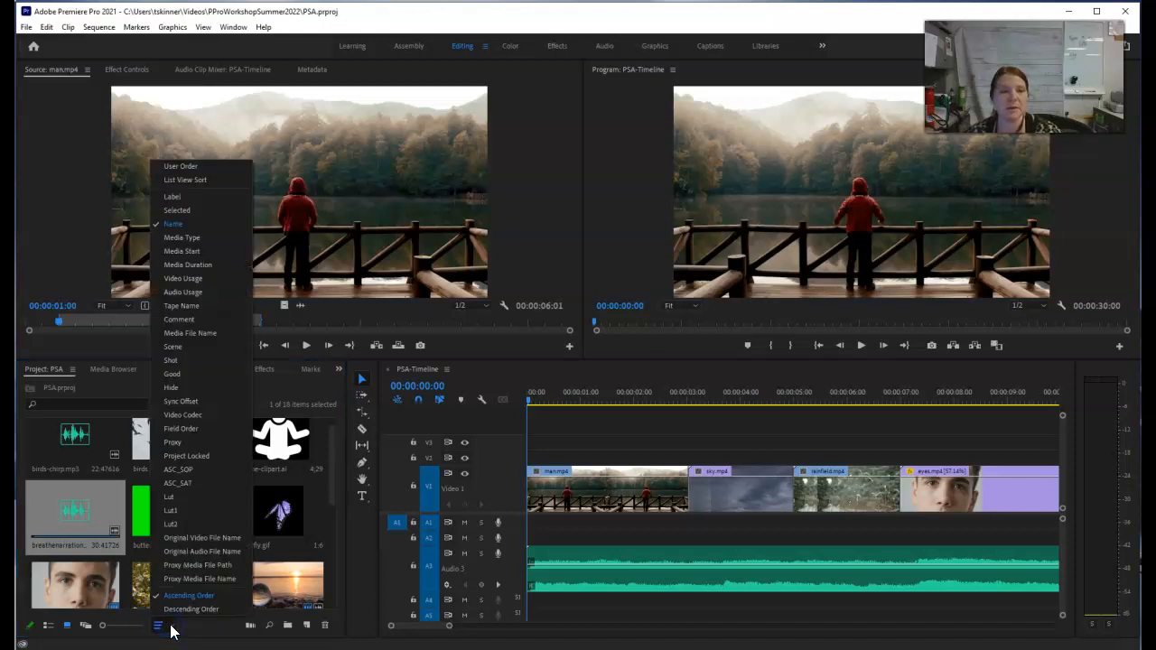
{"action": "left_click", "coordinate": [190, 238]}
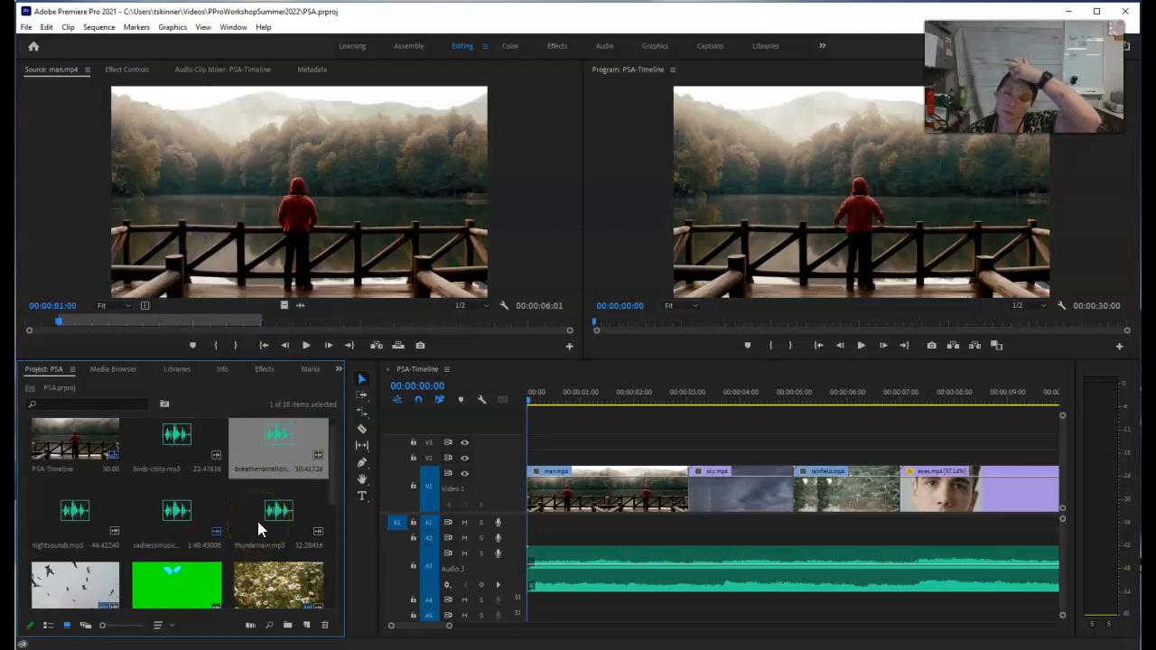
Step: Place the breathe narration audio on track A2 from the sequence start and trim its end to 00:00:30:00
{"action": "left_click", "coordinate": [266, 489]}
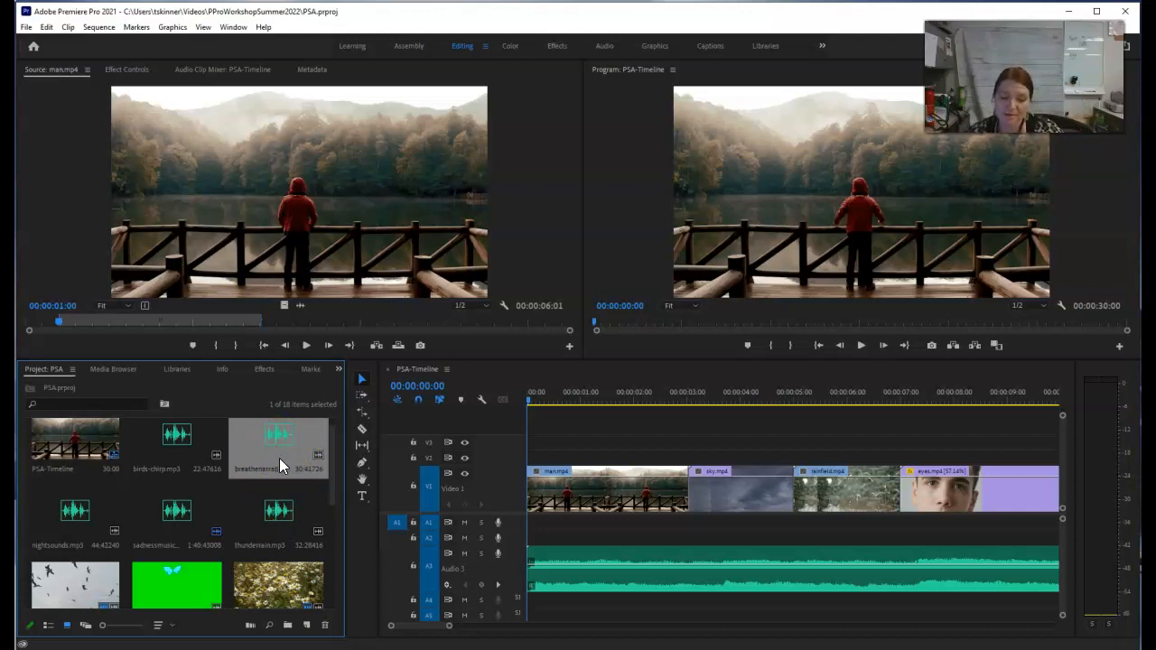
{"action": "left_click_drag", "start_coordinate": [283, 454], "coordinate": [532, 537]}
{"action": "left_click_drag", "start_coordinate": [428, 623], "coordinate": [456, 629]}
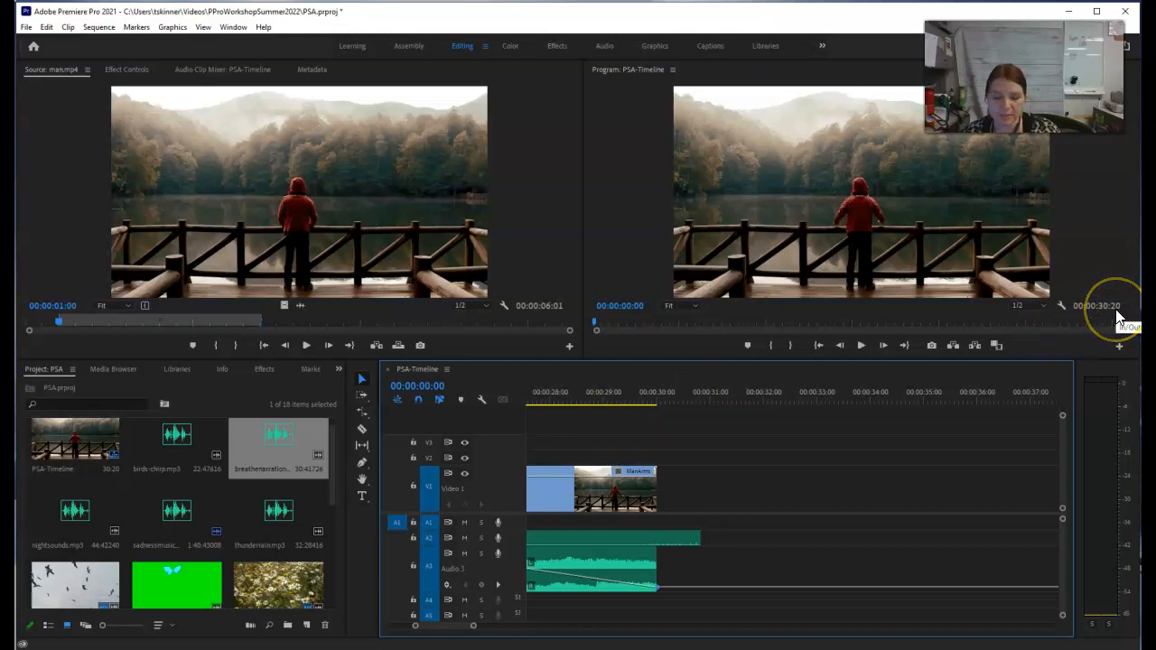
{"action": "left_click_drag", "start_coordinate": [709, 534], "coordinate": [698, 535]}
{"action": "left_click", "coordinate": [619, 392]}
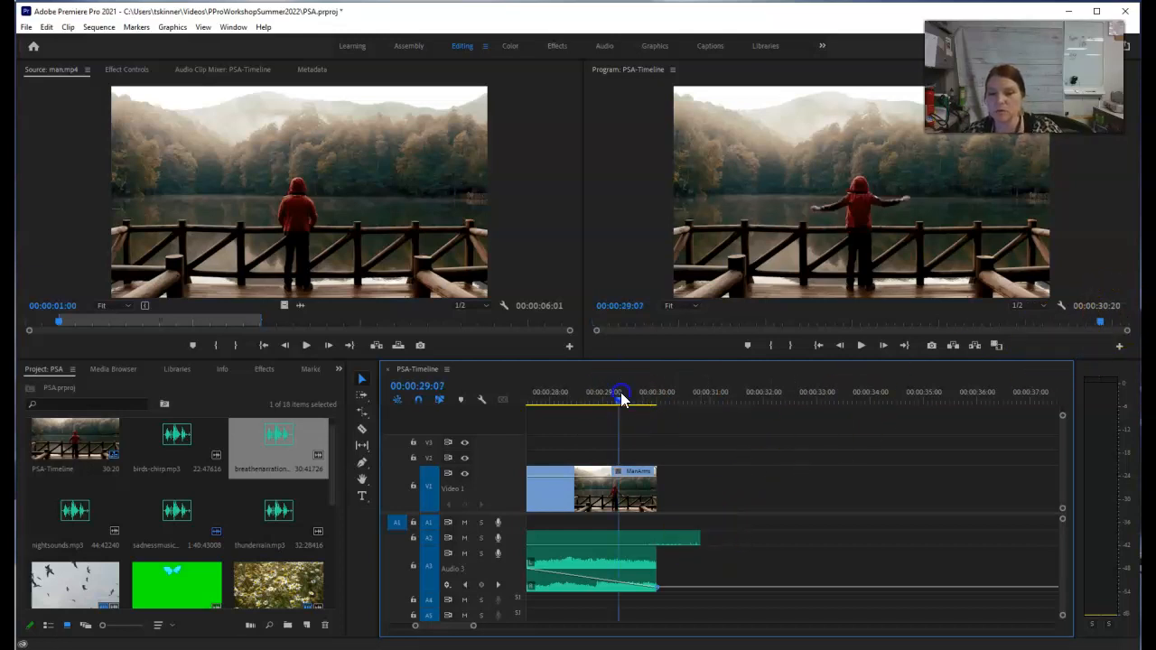
{"action": "key", "text": "Down"}
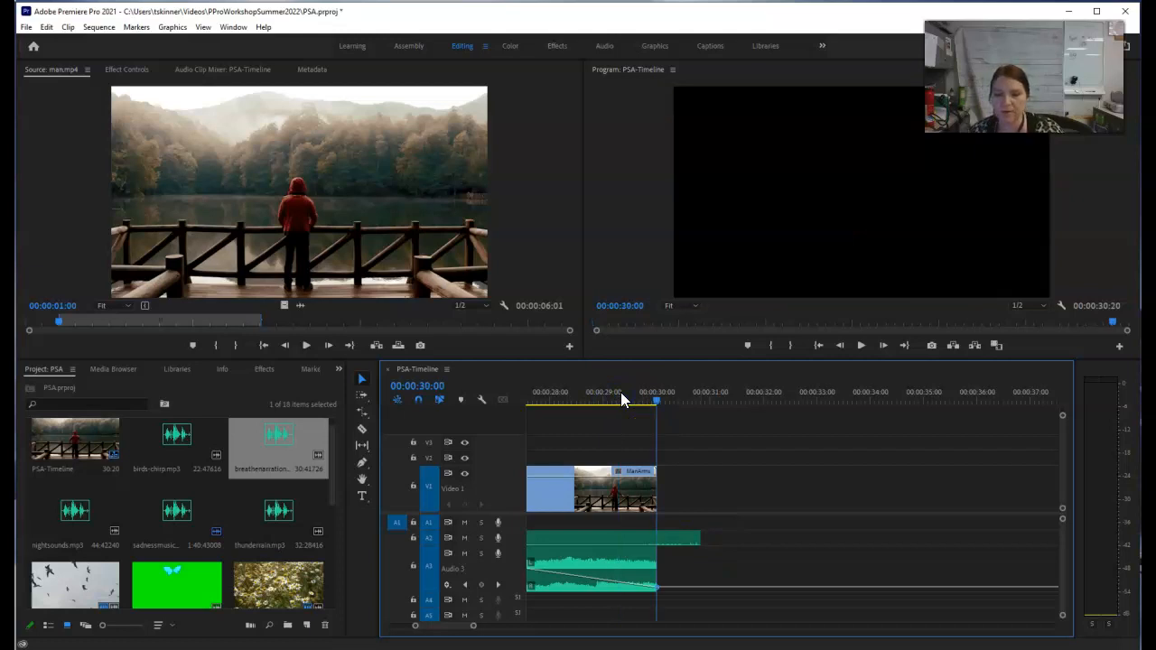
{"action": "left_click_drag", "start_coordinate": [692, 538], "coordinate": [652, 540]}
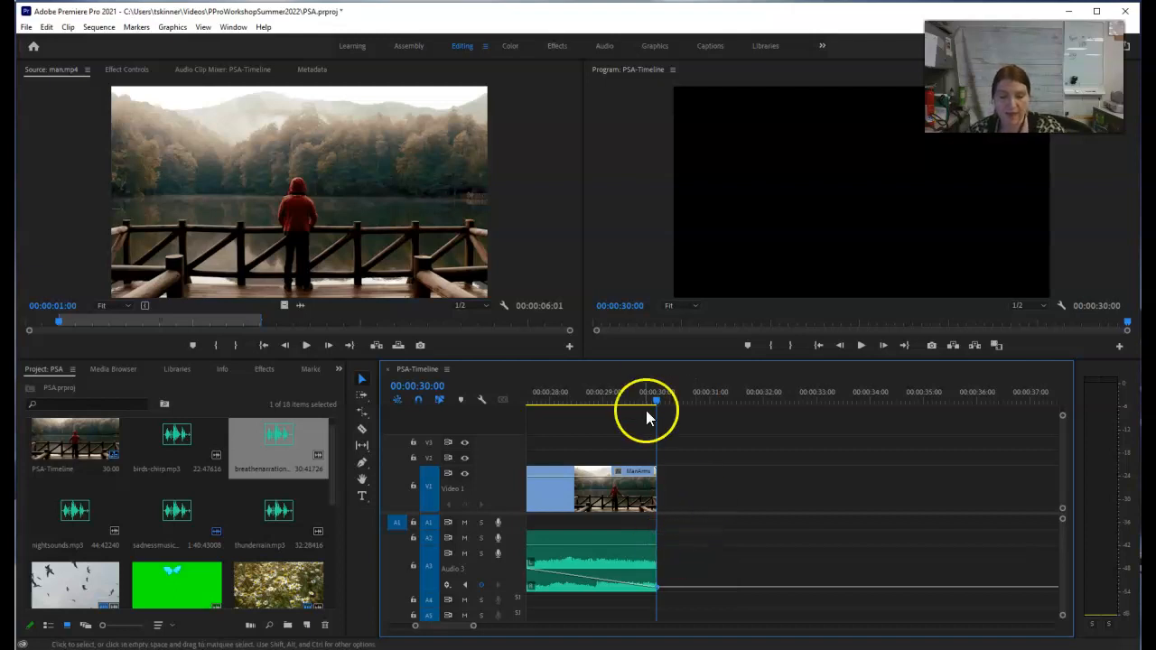
Step: Review the opening clips of the whole sequence with the narration and music, stopping on the rainfield clip at 00:00:05:18
{"action": "left_click_drag", "start_coordinate": [456, 626], "coordinate": [521, 629]}
{"action": "mouse_move", "coordinate": [635, 402]}
{"action": "left_mouse_down"}
{"action": "mouse_move", "coordinate": [612, 401]}
{"action": "mouse_move", "coordinate": [630, 403]}
{"action": "left_mouse_up"}
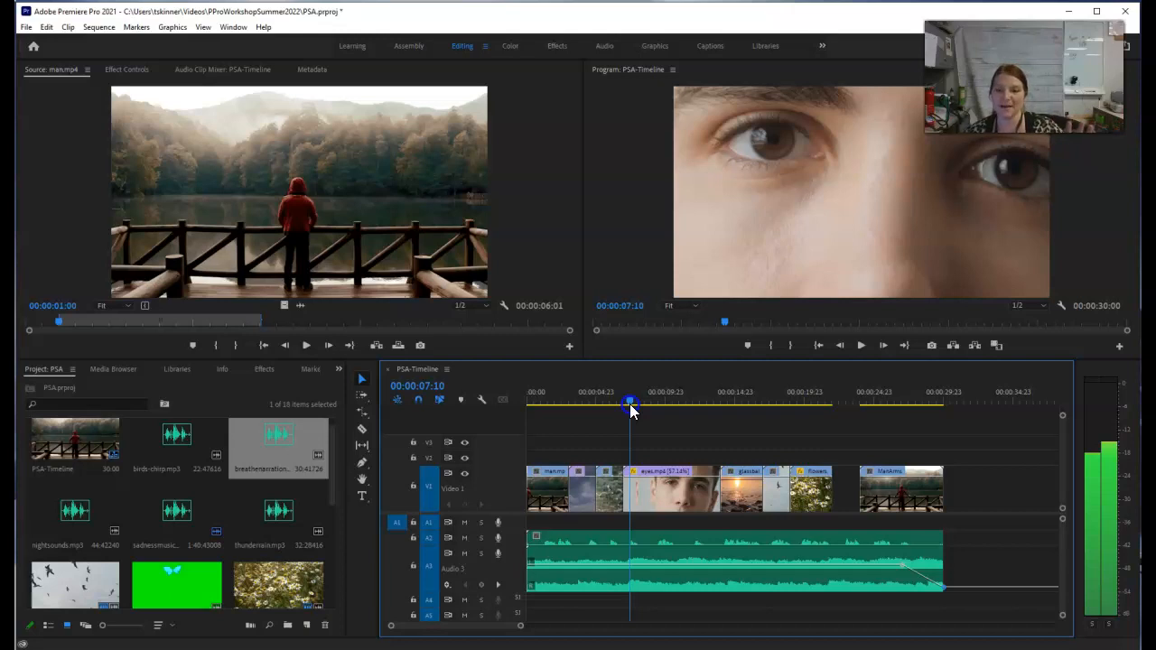
{"action": "left_click_drag", "start_coordinate": [630, 404], "coordinate": [607, 410]}
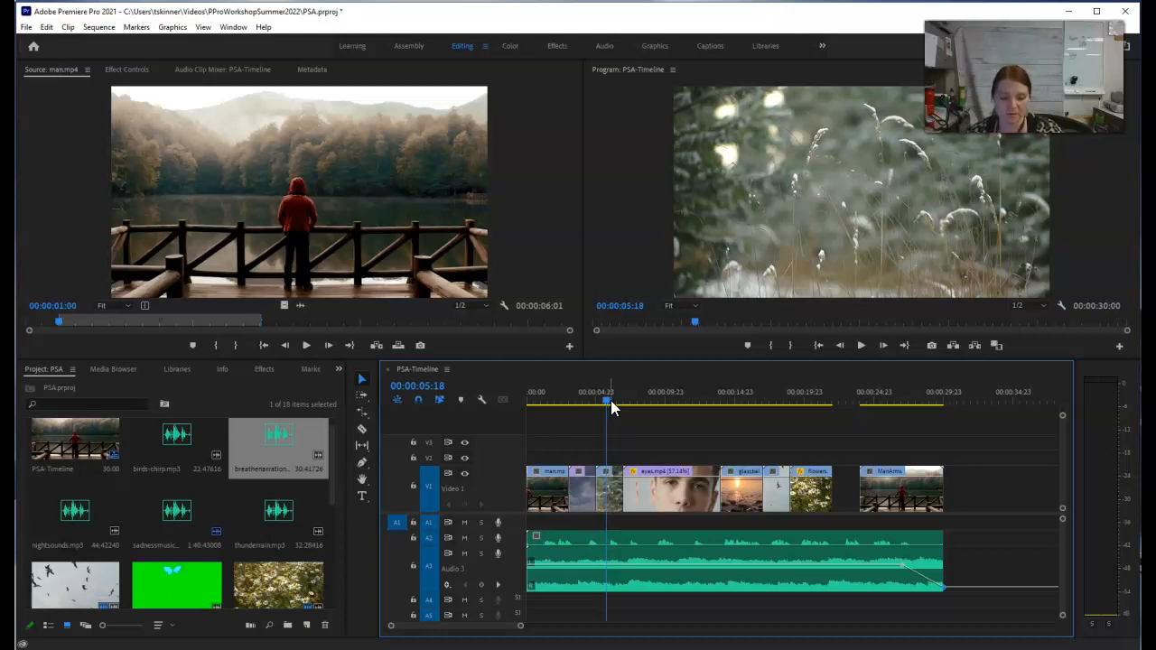
Step: Open thunderrain.mp3 as the source clip and mark its Out point at 00;00;10;00
{"action": "left_click", "coordinate": [270, 528]}
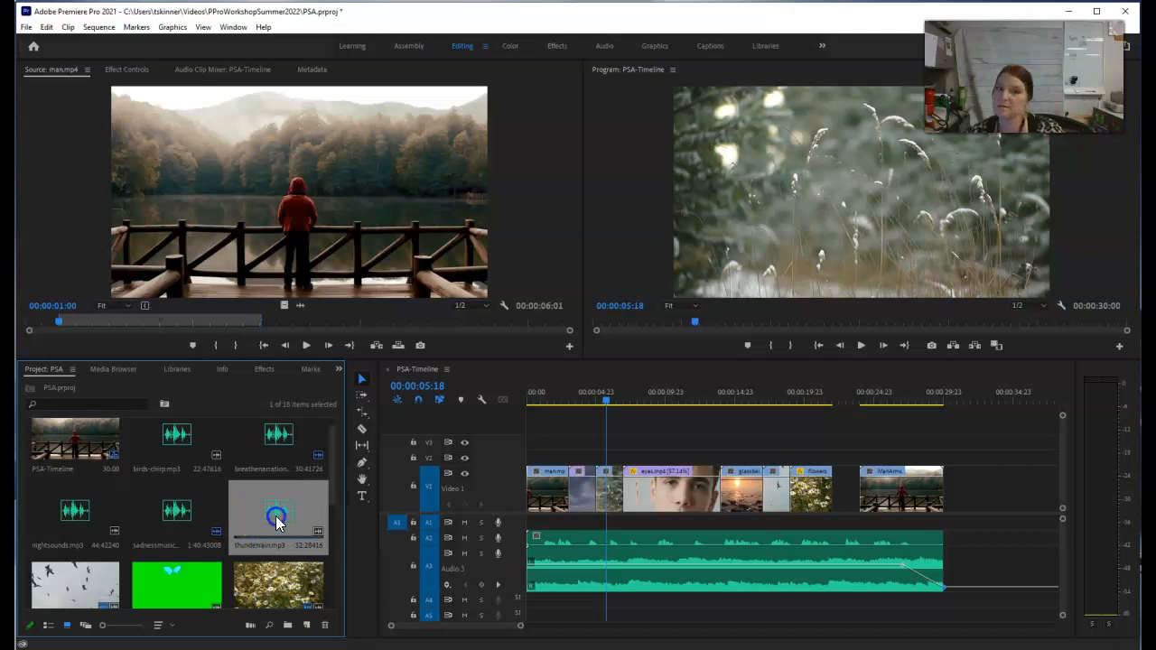
{"action": "double_click", "coordinate": [275, 515]}
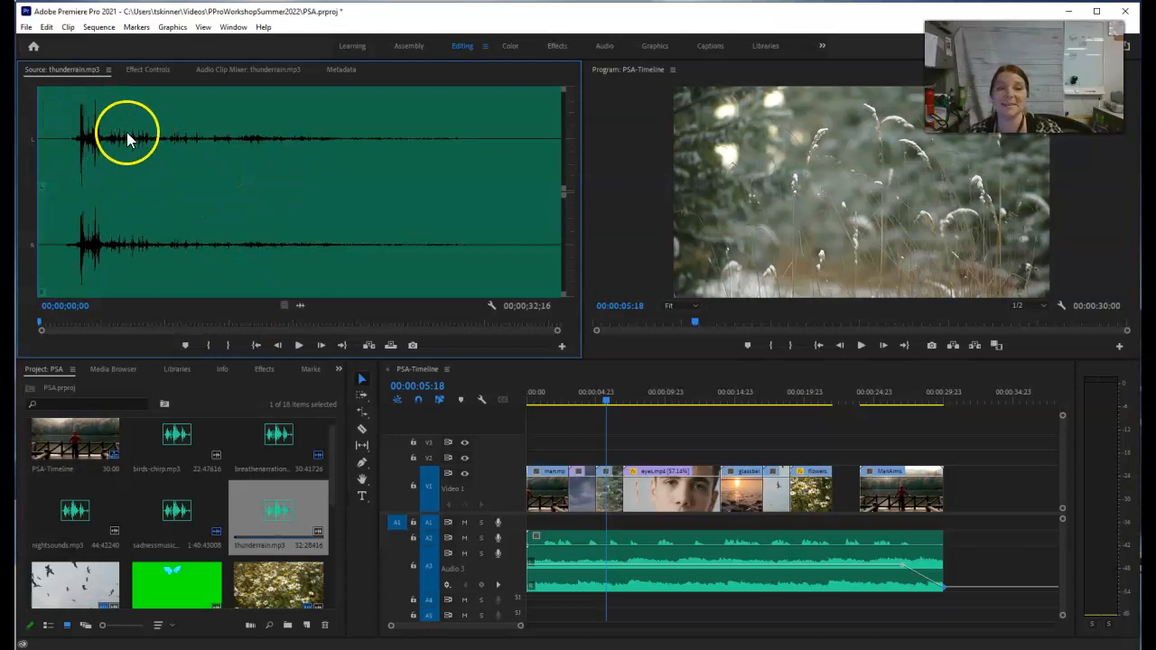
{"action": "mouse_move", "coordinate": [41, 320]}
{"action": "left_mouse_down"}
{"action": "mouse_move", "coordinate": [193, 327]}
{"action": "mouse_move", "coordinate": [36, 325]}
{"action": "left_mouse_up"}
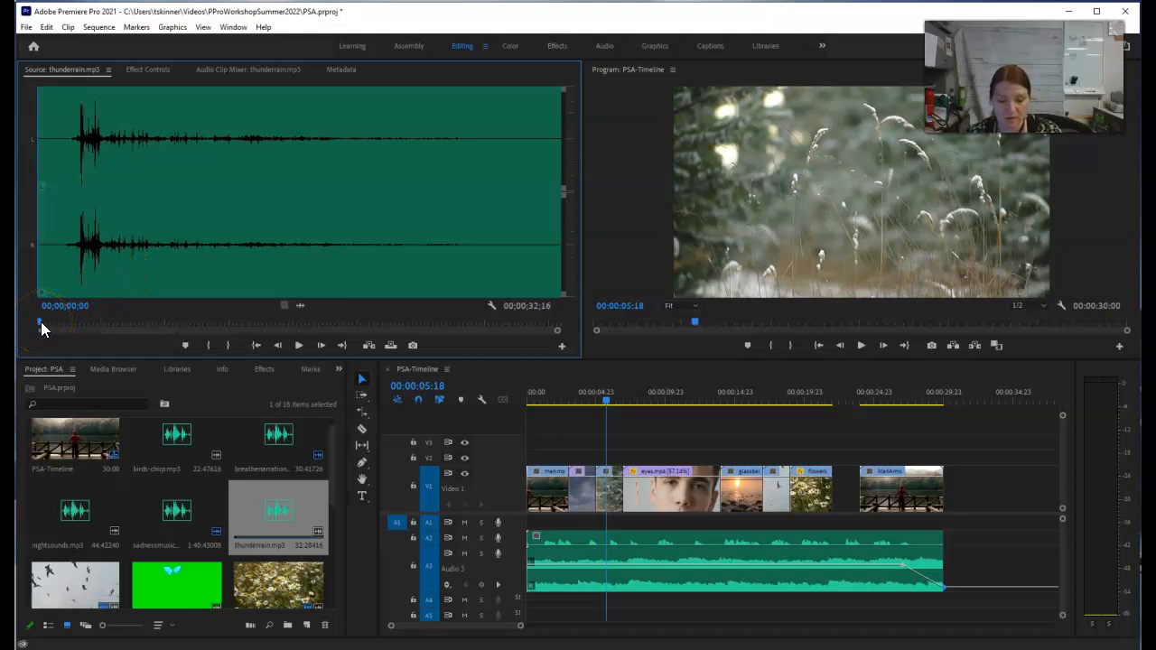
{"action": "left_click_drag", "start_coordinate": [42, 327], "coordinate": [199, 327]}
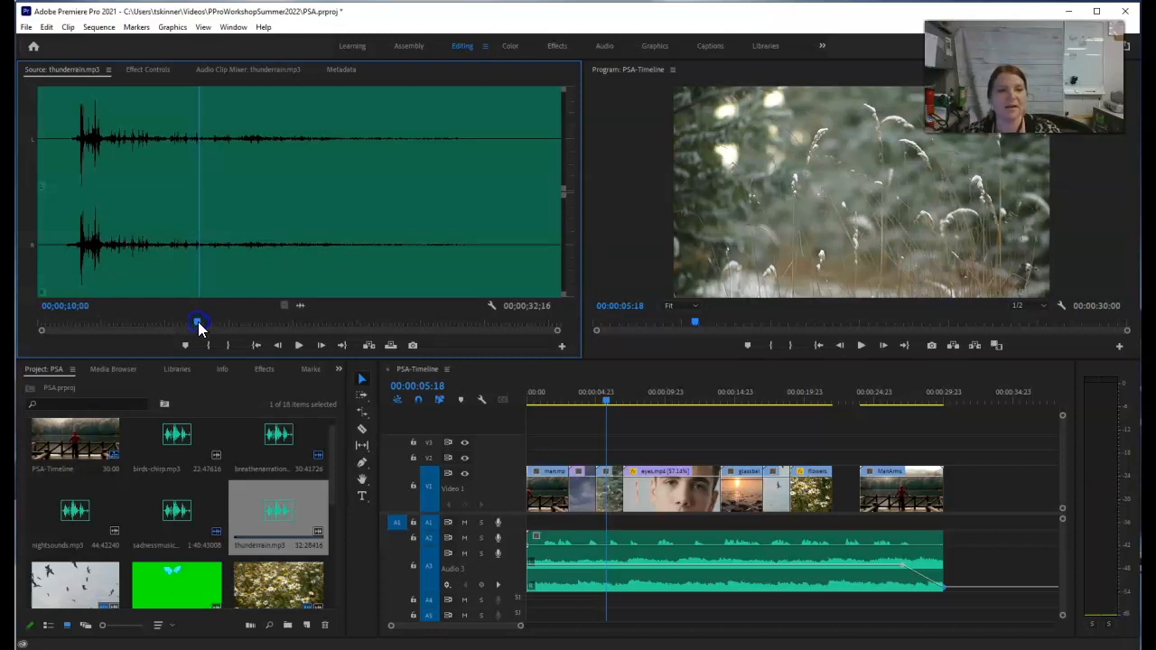
{"action": "left_click", "coordinate": [231, 347]}
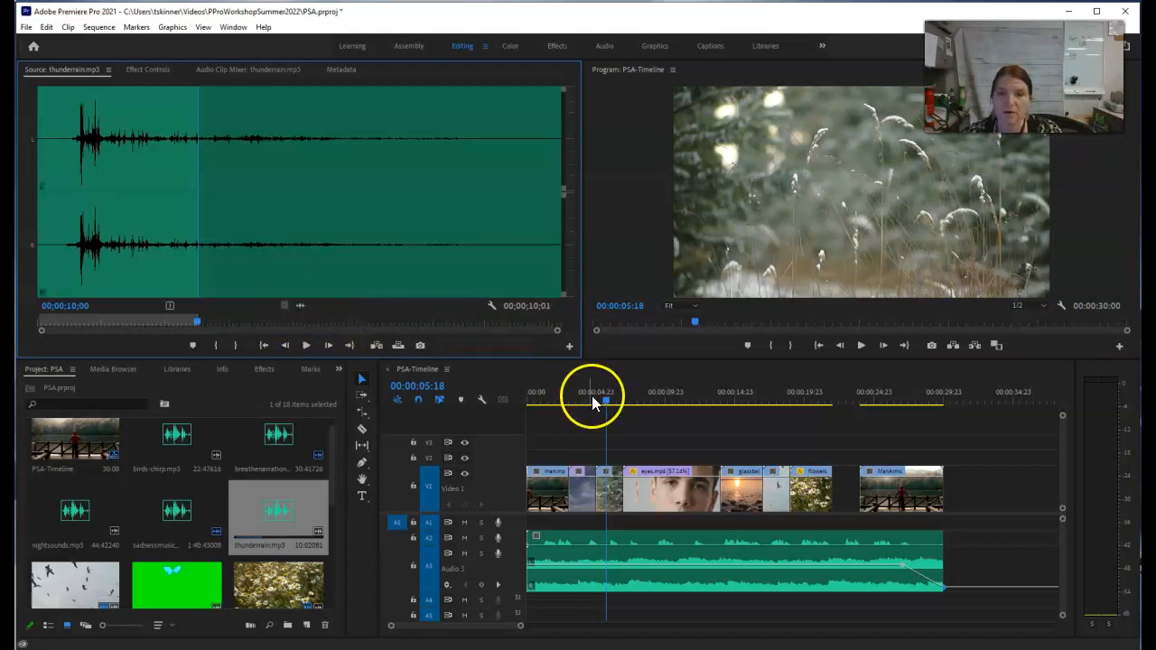
Step: Place the marked thunderrain.mp3 audio on track A1 at the start of the sequence
{"action": "left_click_drag", "start_coordinate": [605, 399], "coordinate": [508, 405]}
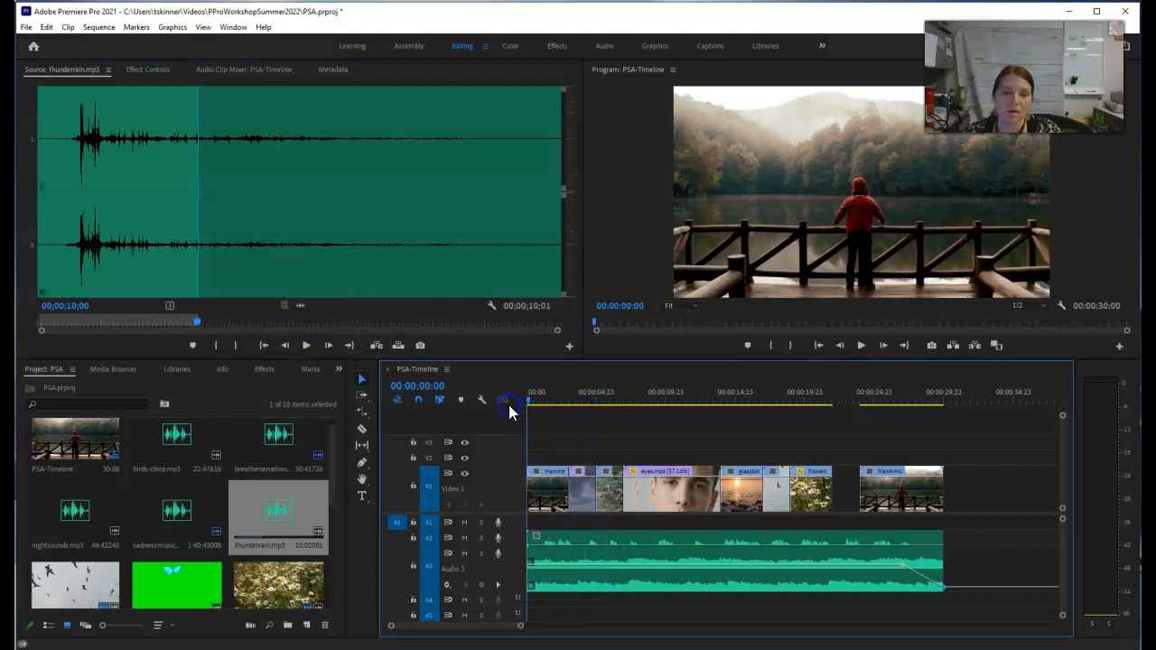
{"action": "left_click", "coordinate": [297, 308]}
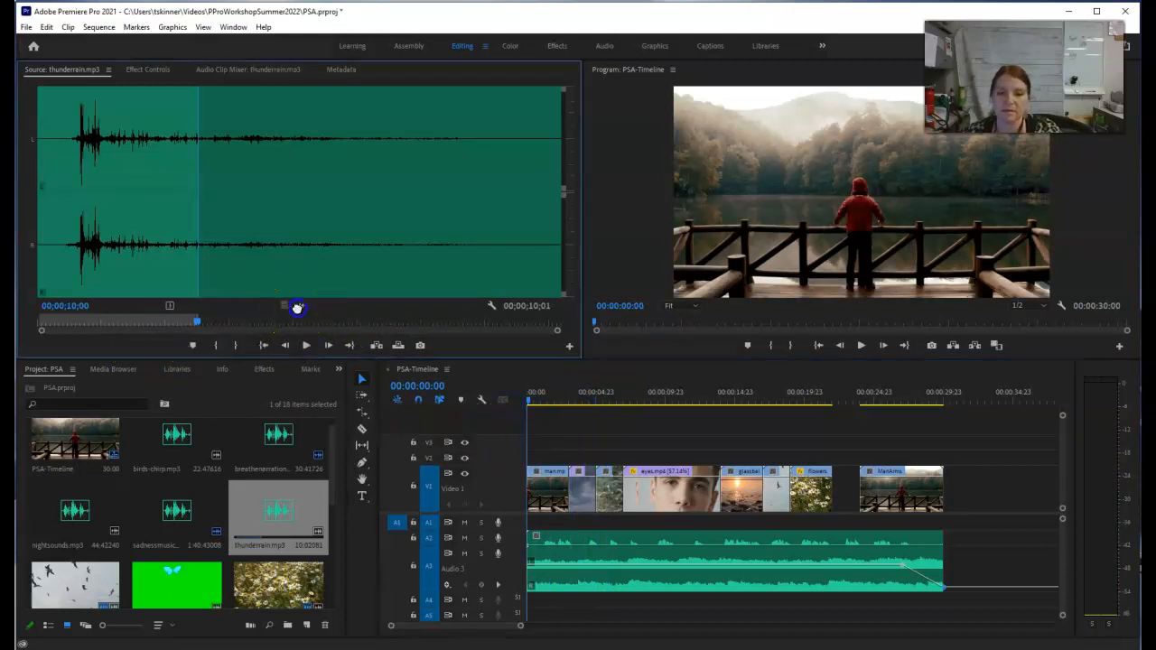
{"action": "left_click_drag", "start_coordinate": [297, 308], "coordinate": [539, 529]}
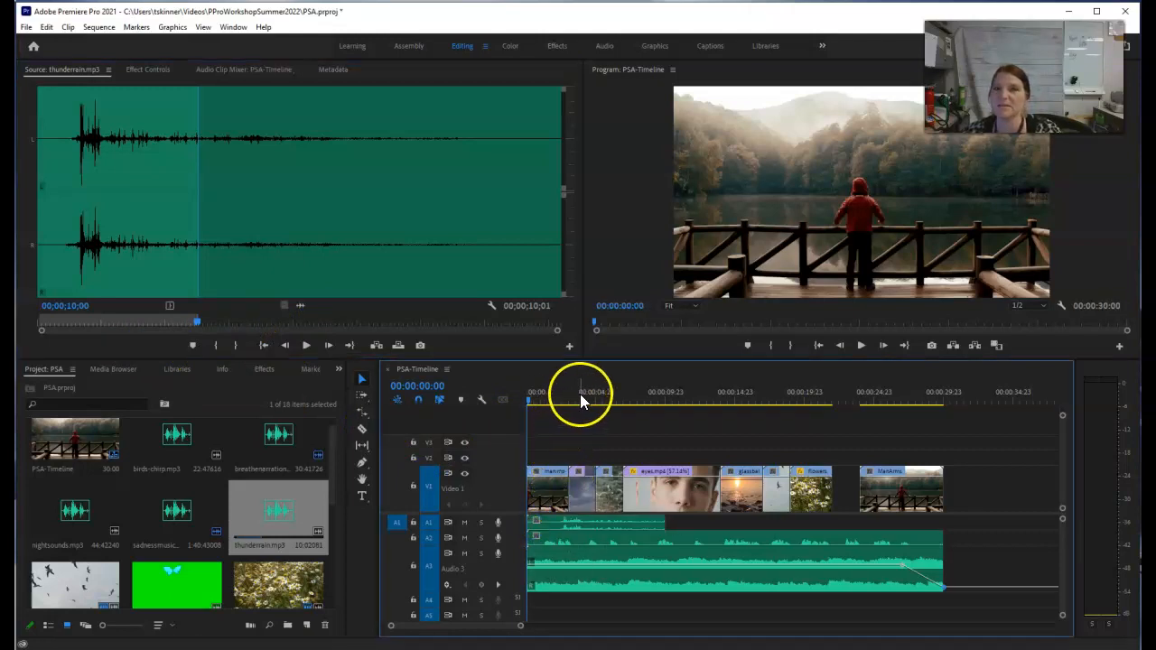
Step: Play the sequence's opening from the man clip into the sky clip to hear the thunder
{"action": "left_click_drag", "start_coordinate": [533, 399], "coordinate": [561, 409]}
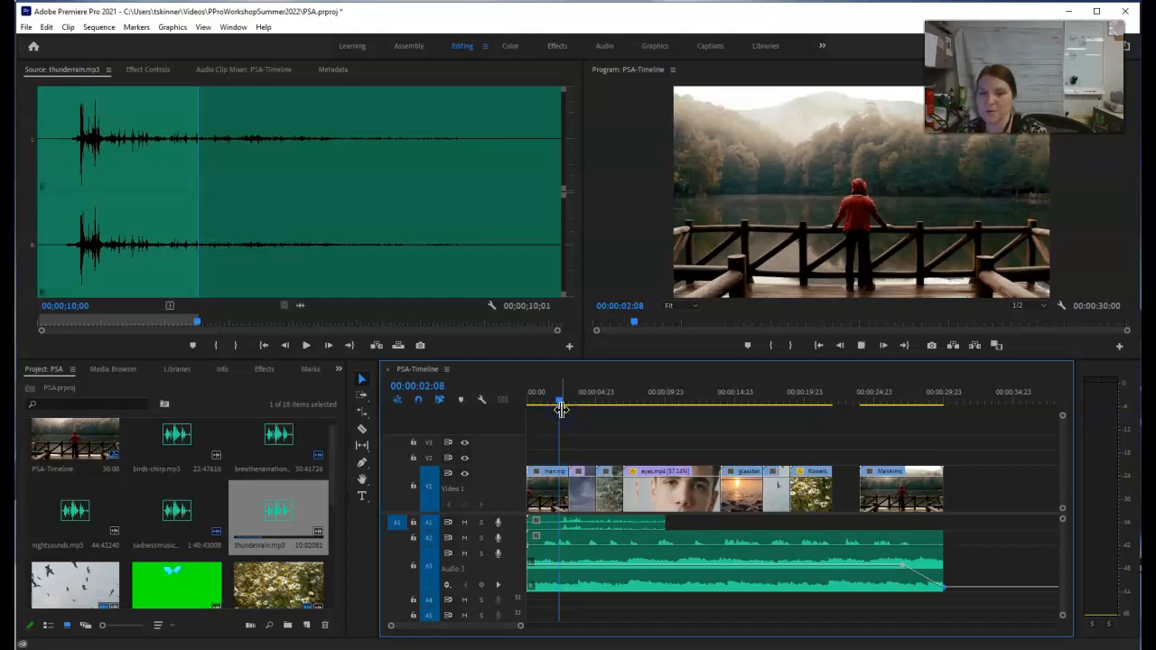
{"action": "key", "text": "space"}
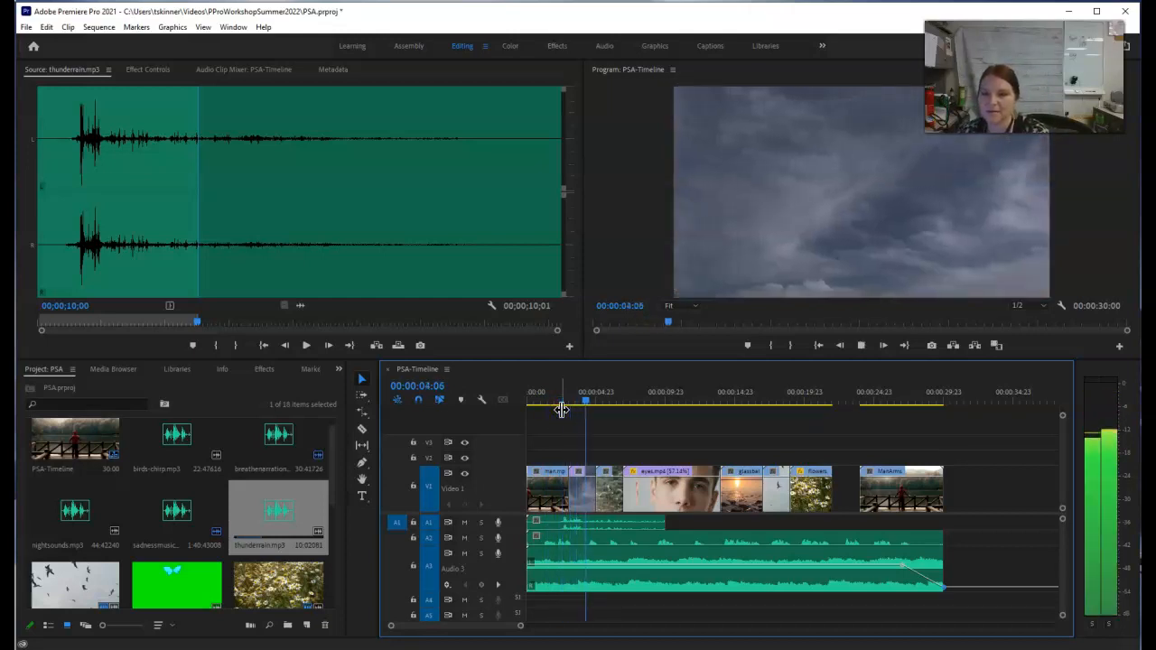
{"action": "key", "text": "space"}
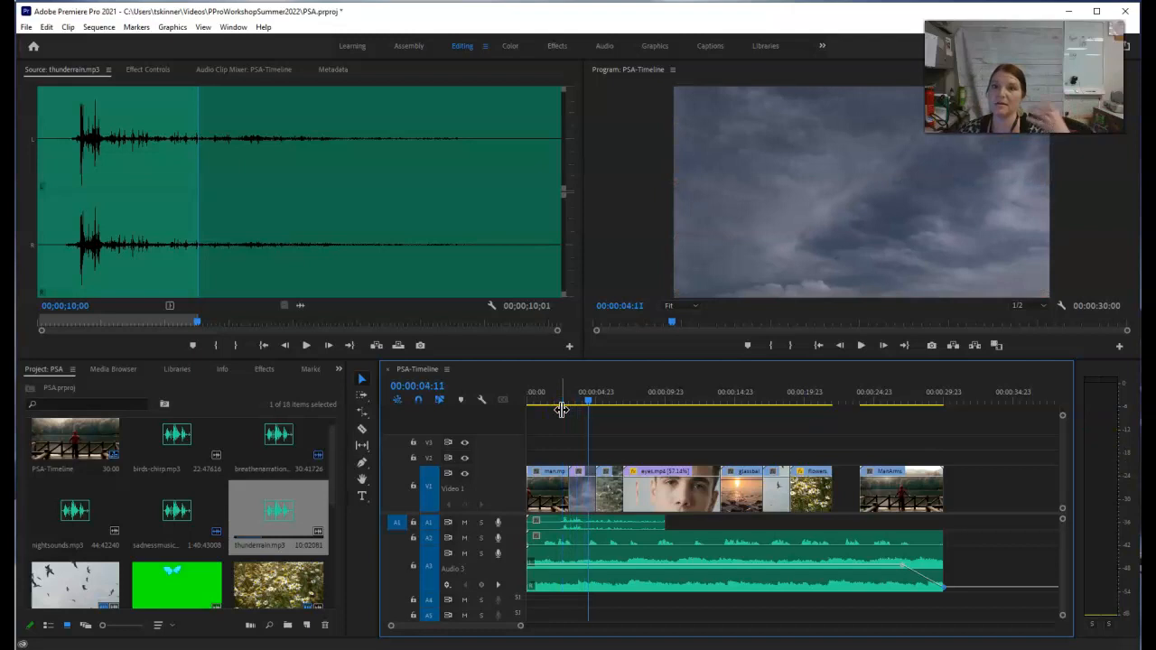
Step: Park the sequence playhead at 00:00:15:00, then open birds-chirp.mp3 as the source and mark its Out point at 00;00;04;00
{"action": "left_click_drag", "start_coordinate": [588, 400], "coordinate": [616, 402]}
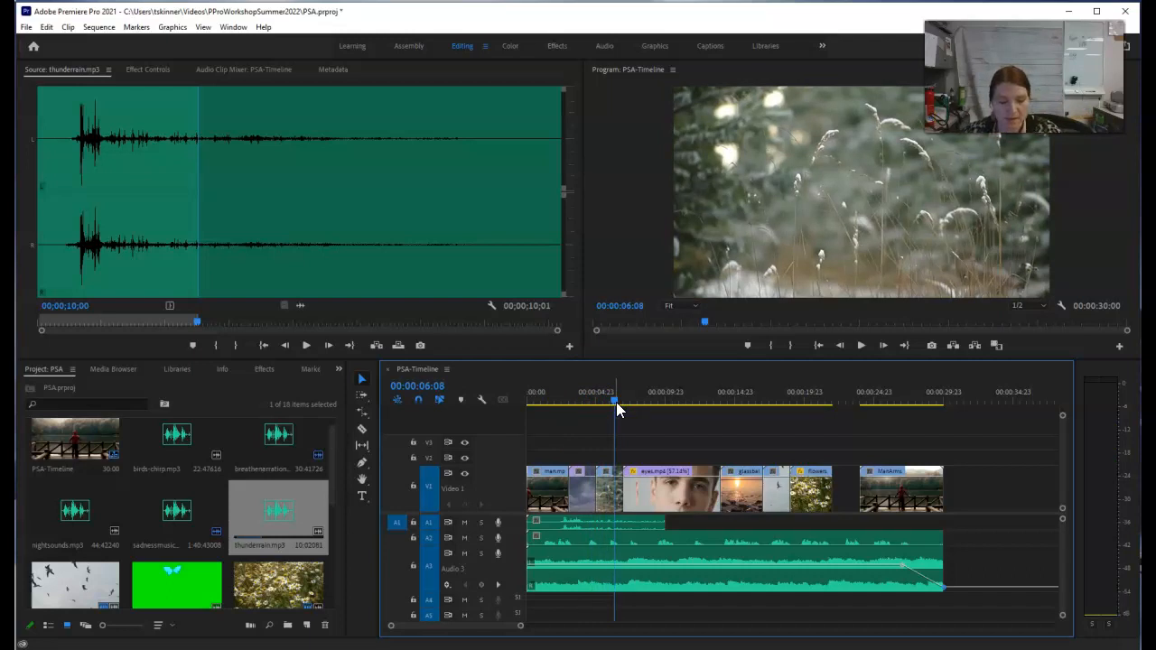
{"action": "left_click_drag", "start_coordinate": [614, 402], "coordinate": [731, 409]}
{"action": "left_click_drag", "start_coordinate": [734, 411], "coordinate": [736, 411]}
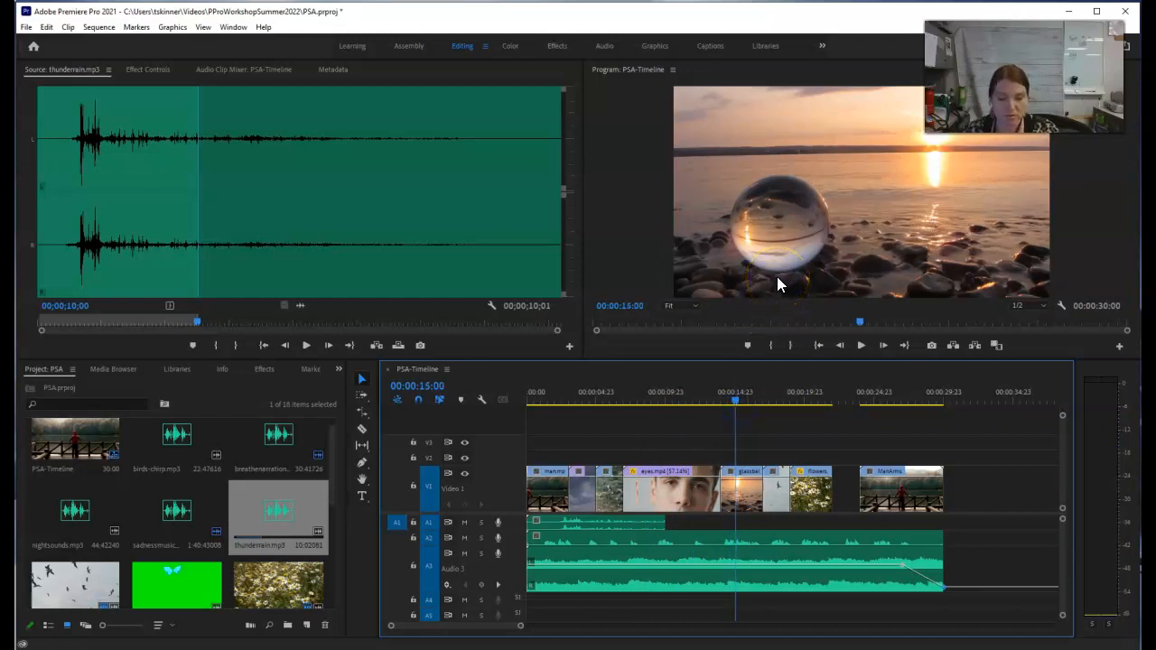
{"action": "left_click", "coordinate": [180, 456]}
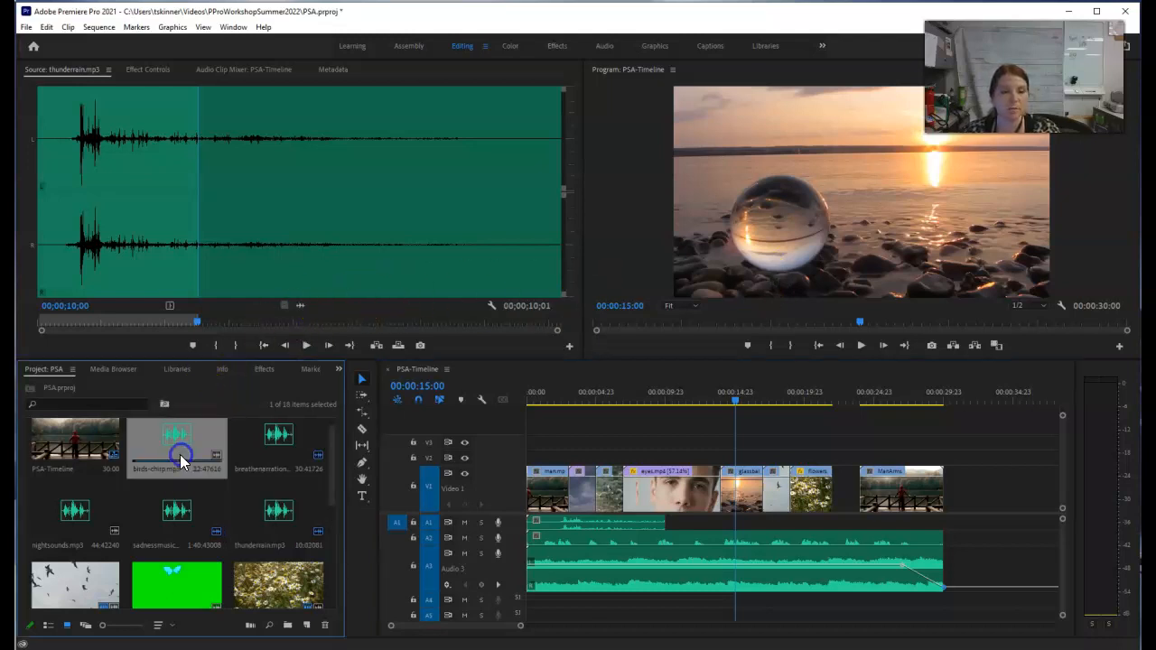
{"action": "double_click", "coordinate": [177, 444]}
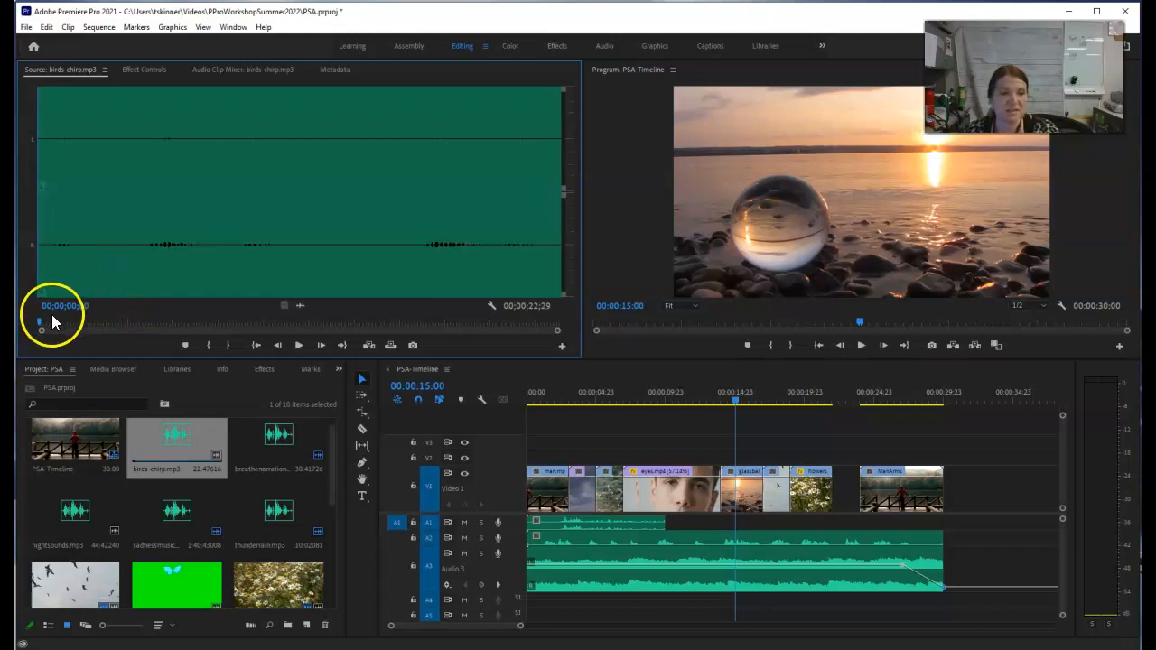
{"action": "left_click_drag", "start_coordinate": [41, 326], "coordinate": [131, 327]}
{"action": "left_click", "coordinate": [228, 345]}
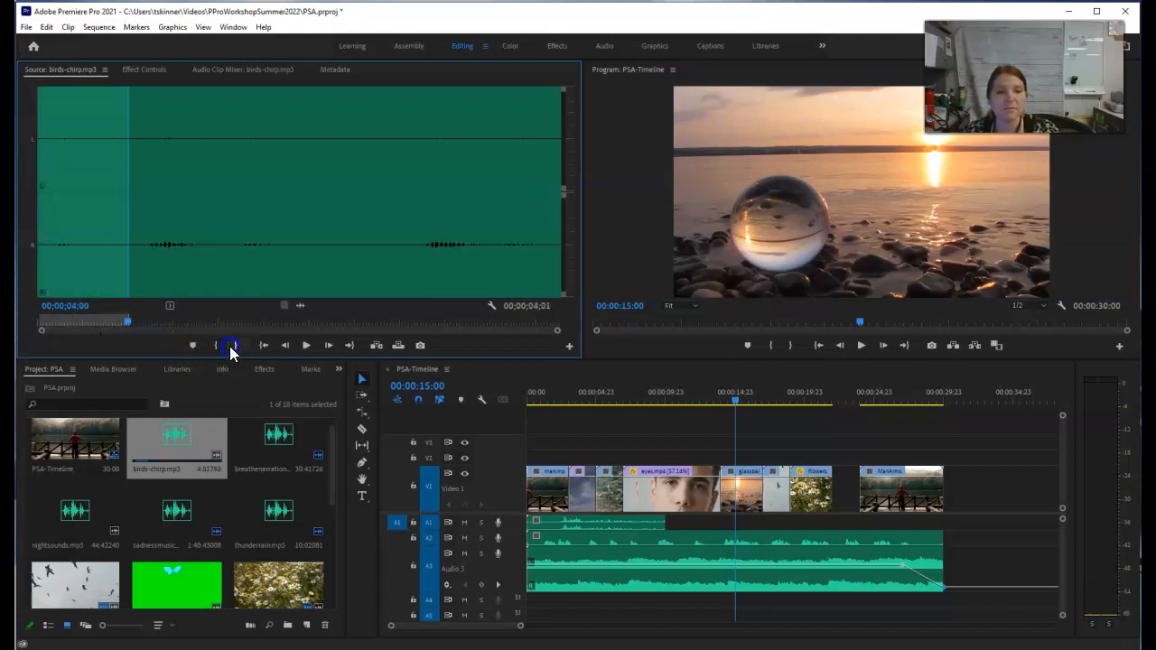
Step: Place the marked birds-chirp.mp3 audio on track A1 at 00:00:15:00 and check its end against the birds video clip
{"action": "left_click_drag", "start_coordinate": [301, 312], "coordinate": [741, 527]}
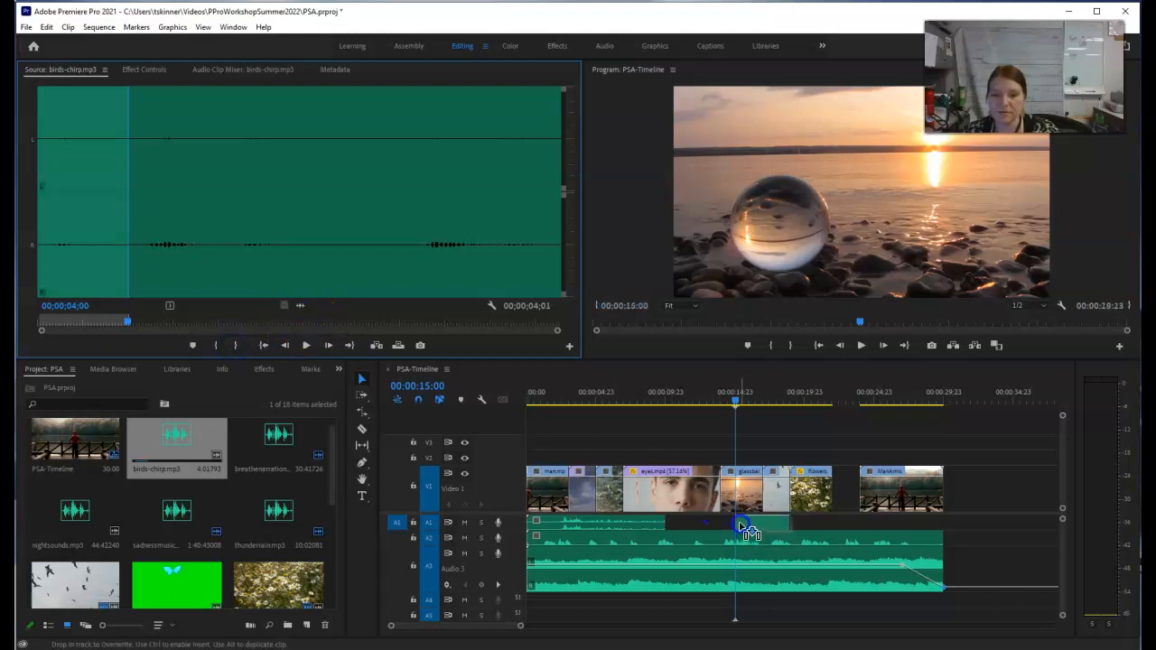
{"action": "left_click_drag", "start_coordinate": [741, 526], "coordinate": [743, 522]}
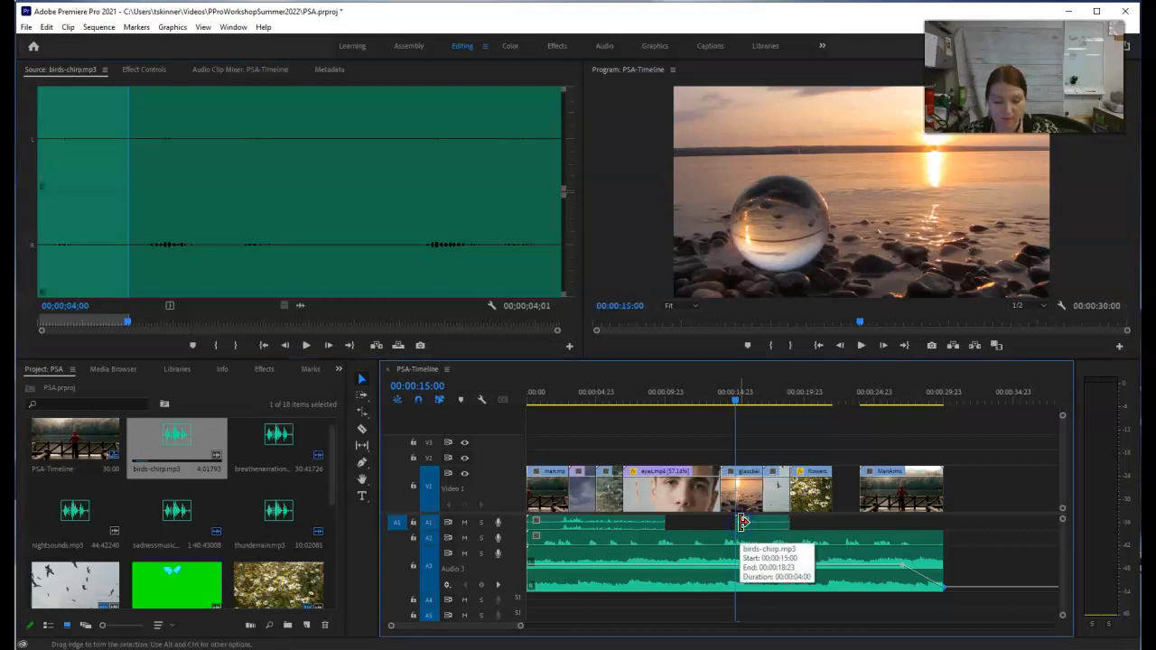
{"action": "left_click", "coordinate": [787, 496]}
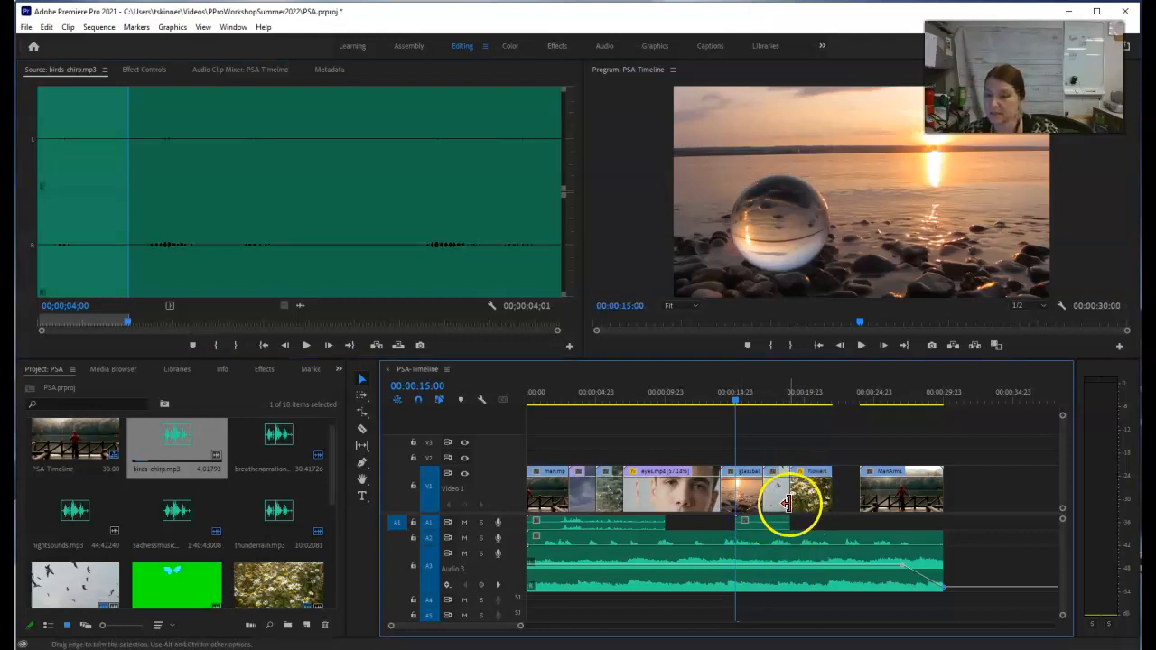
{"action": "left_click_drag", "start_coordinate": [791, 495], "coordinate": [769, 487]}
{"action": "left_click_drag", "start_coordinate": [732, 397], "coordinate": [783, 399]}
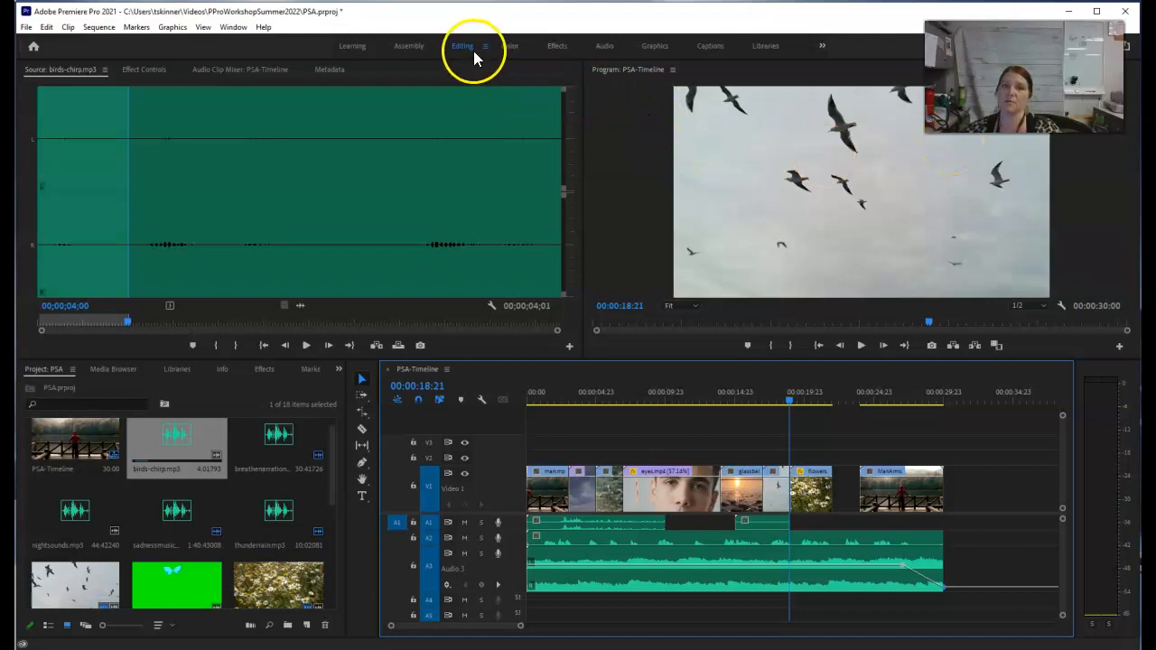
Step: Switch to the Audio workspace, select the thunderrain.mp3 clip on A1 and move the playhead to 00:00:03:12
{"action": "left_click", "coordinate": [605, 49]}
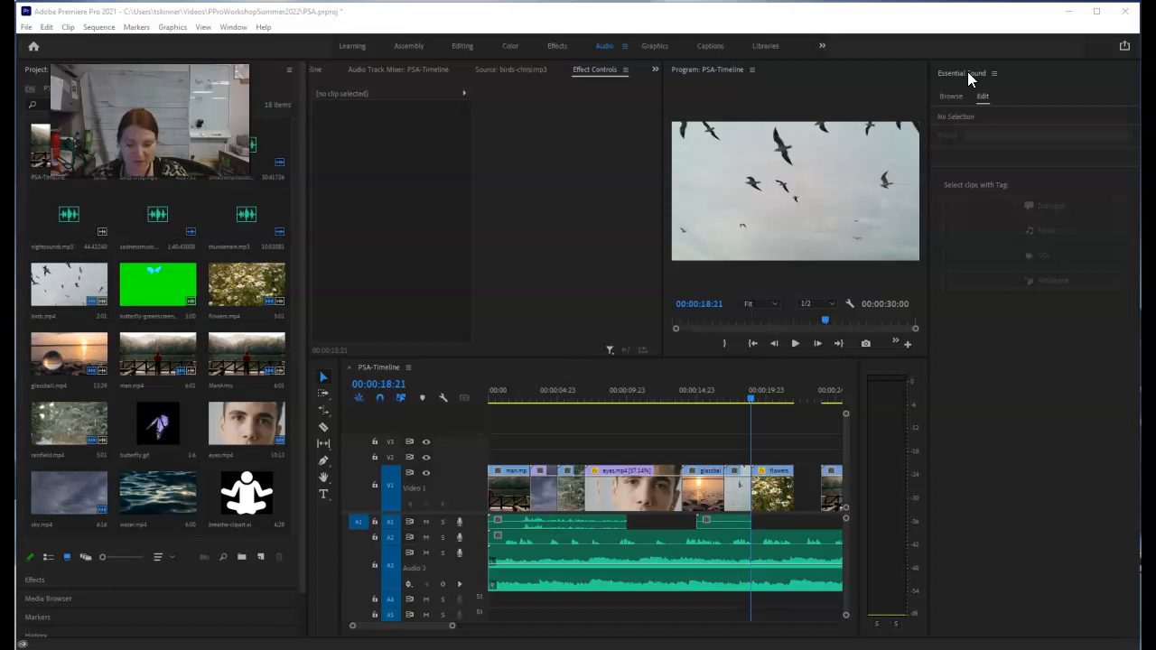
{"action": "left_click", "coordinate": [557, 520]}
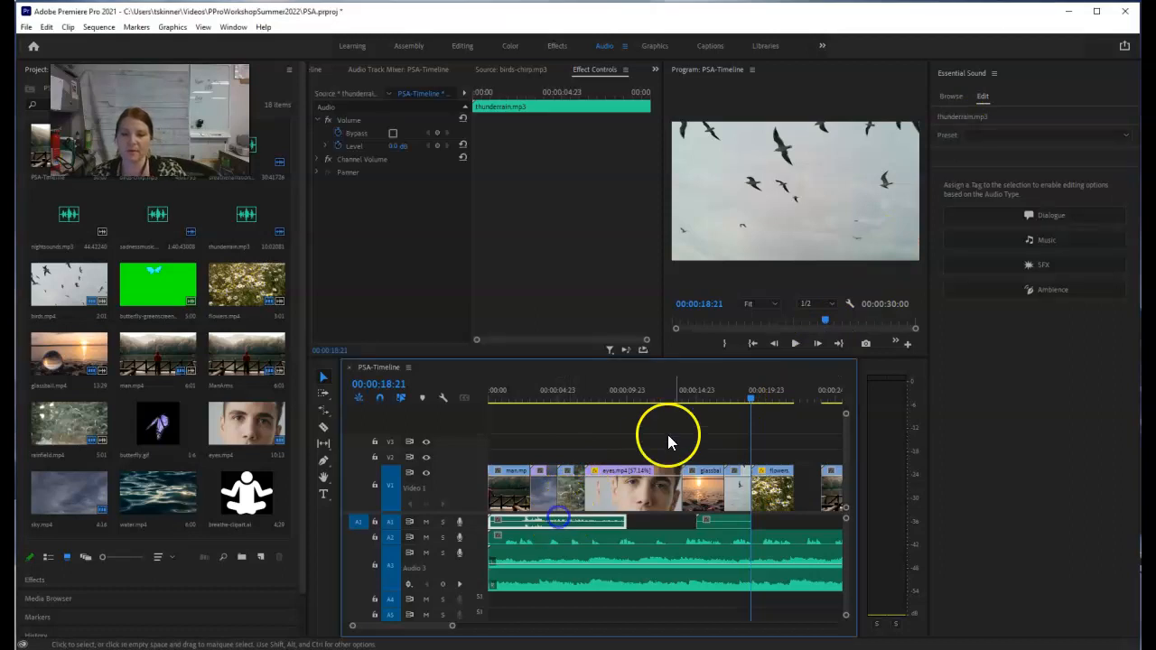
{"action": "left_click_drag", "start_coordinate": [751, 392], "coordinate": [536, 406]}
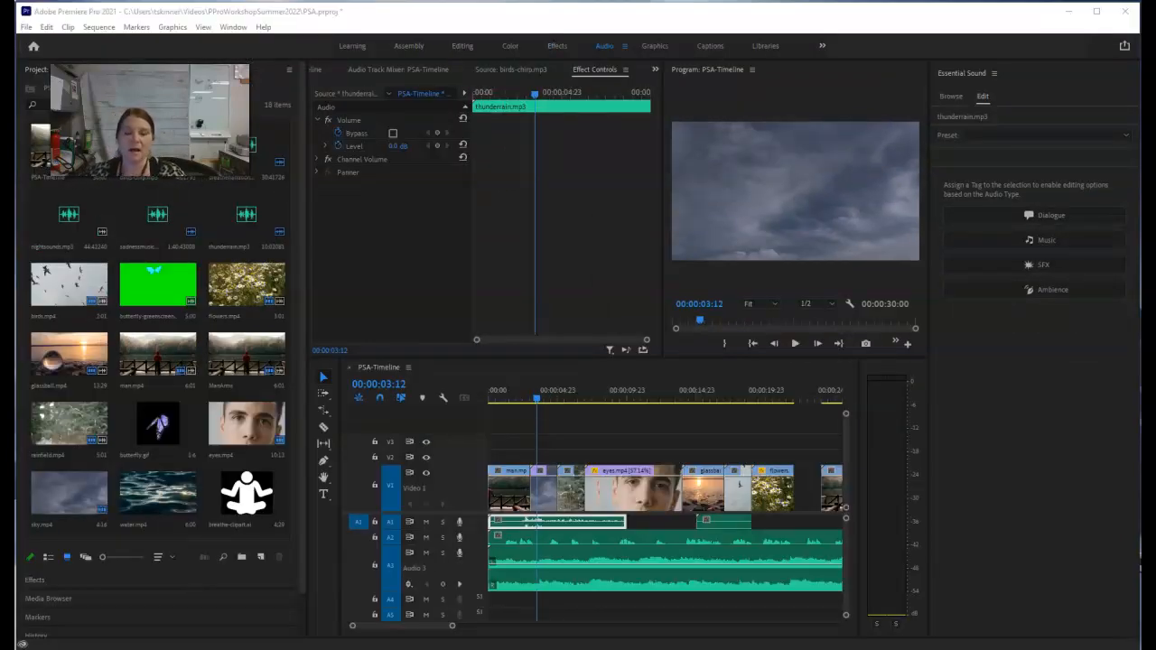
Step: Examine the Essential Sound preset categories for the thunderrain.mp3 clip, including the Dialogue and Music presets
{"action": "left_click", "coordinate": [1021, 137]}
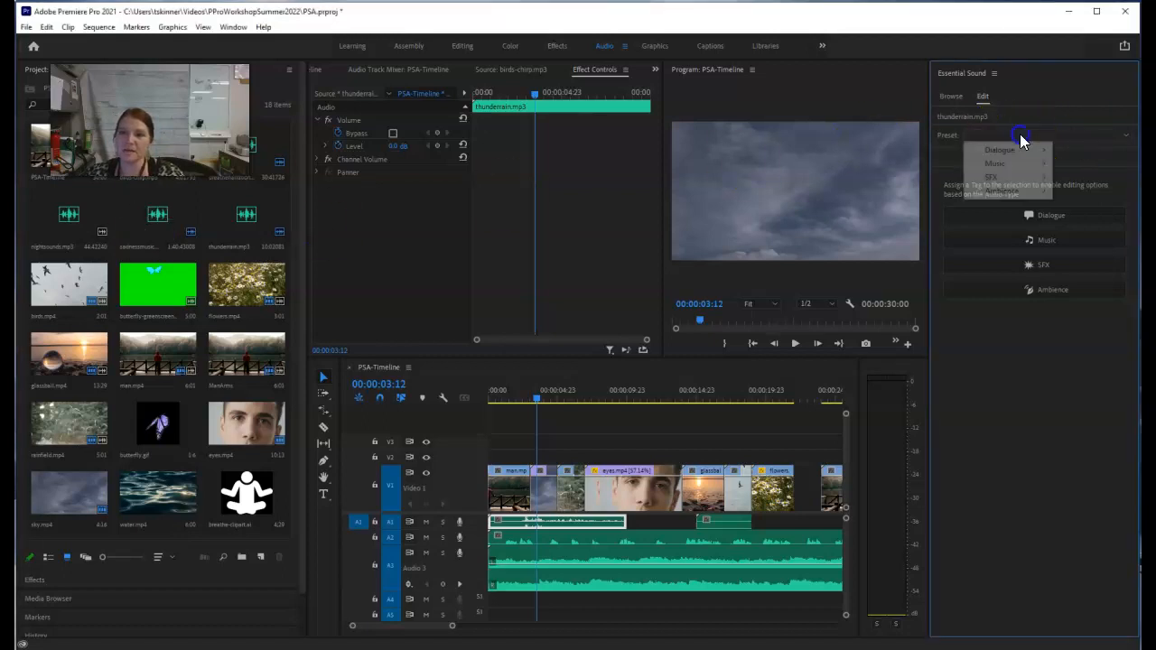
{"action": "left_click", "coordinate": [1034, 393]}
{"action": "left_click", "coordinate": [1049, 285]}
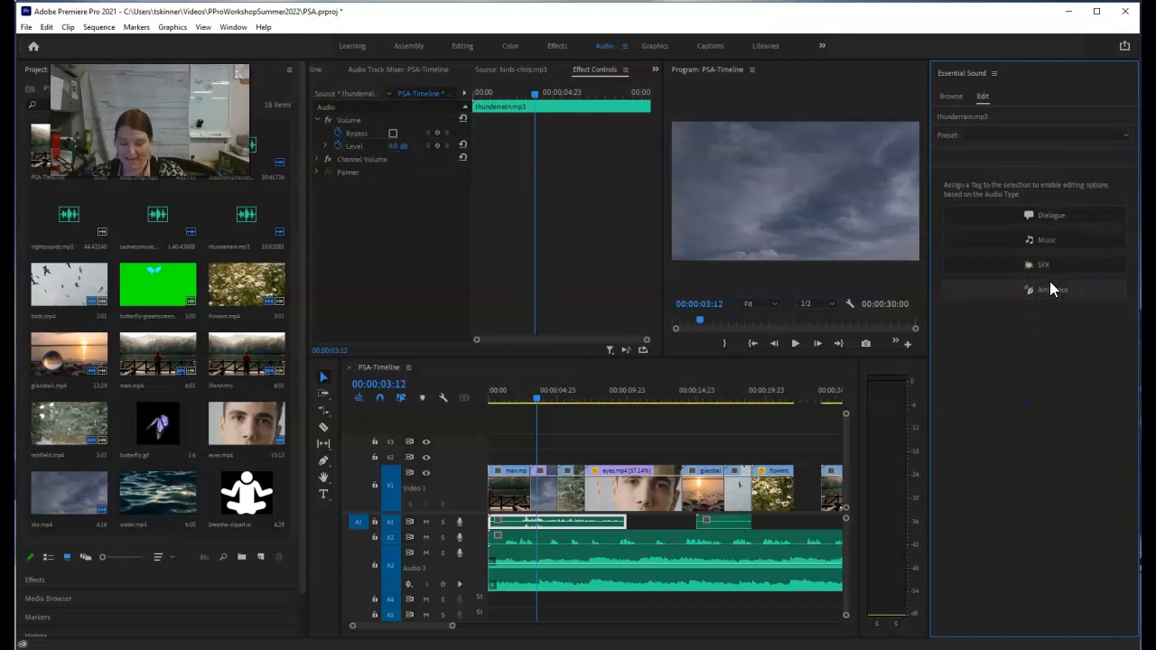
{"action": "left_click", "coordinate": [1001, 140]}
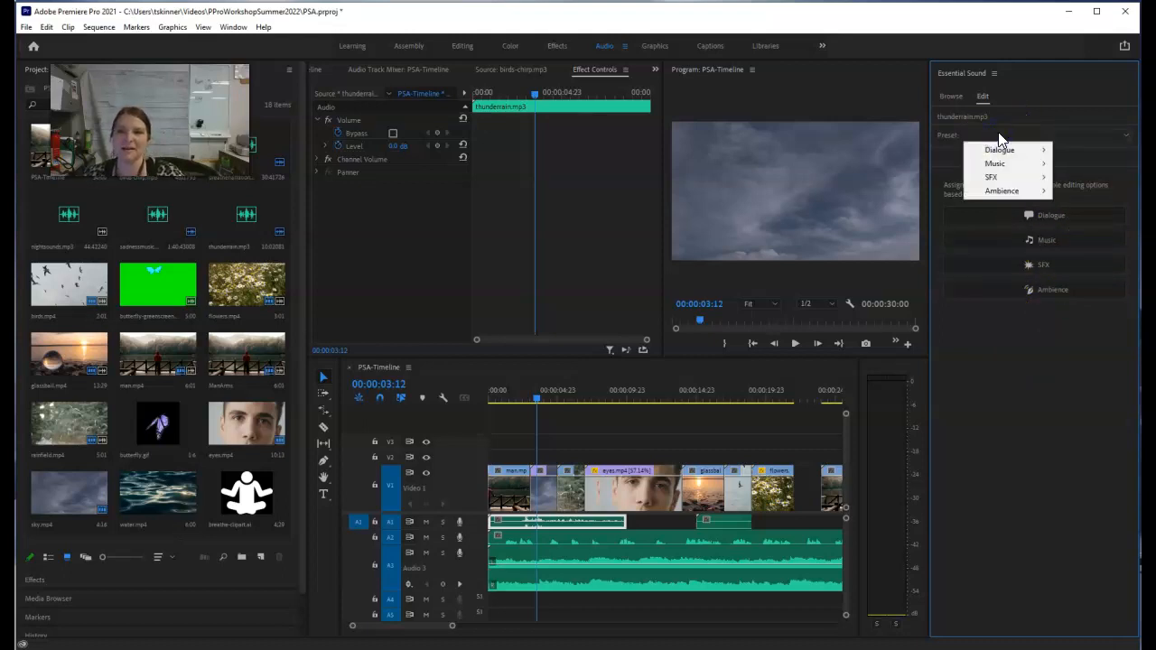
{"action": "left_click", "coordinate": [1005, 152]}
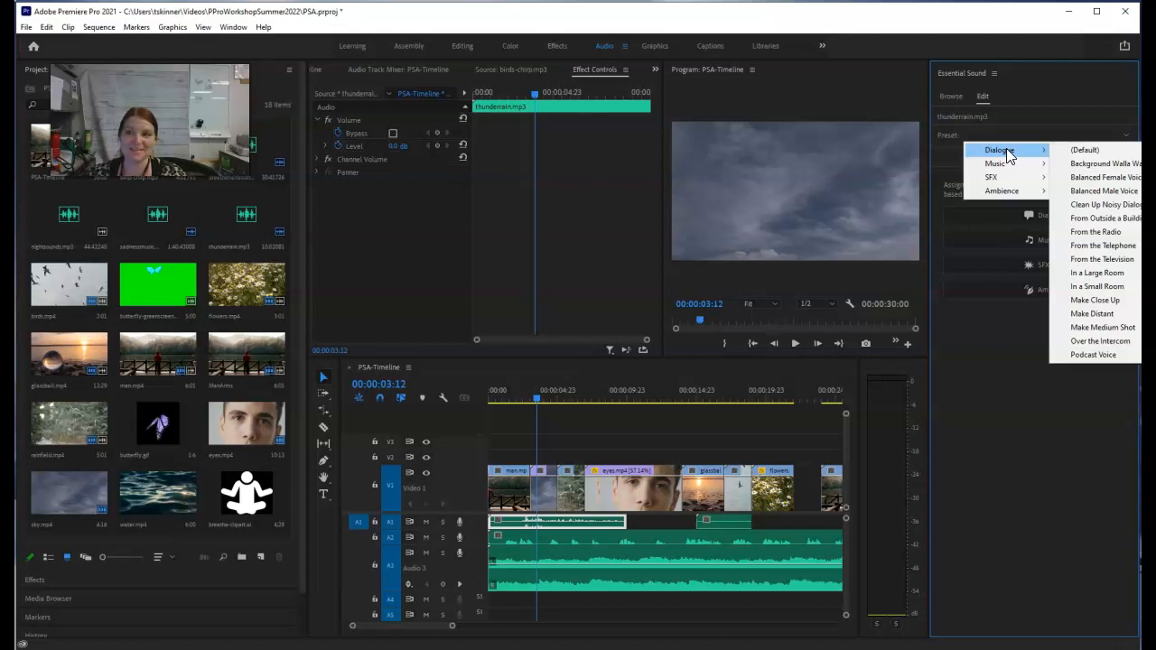
{"action": "left_click", "coordinate": [1024, 151]}
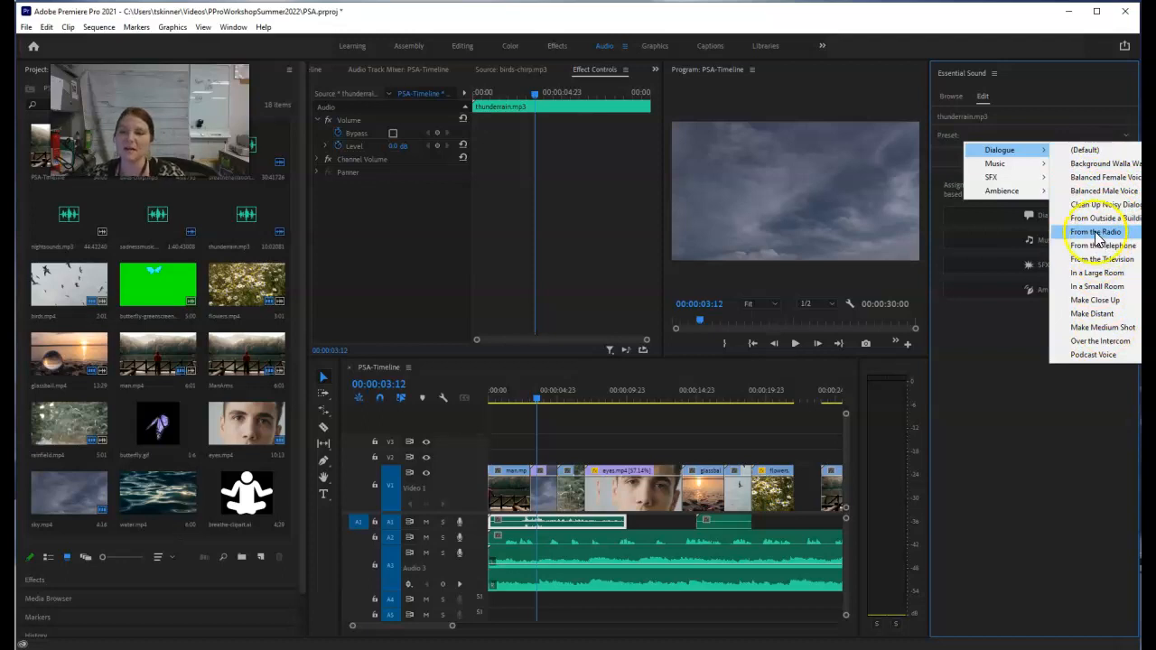
{"action": "left_click", "coordinate": [1026, 176]}
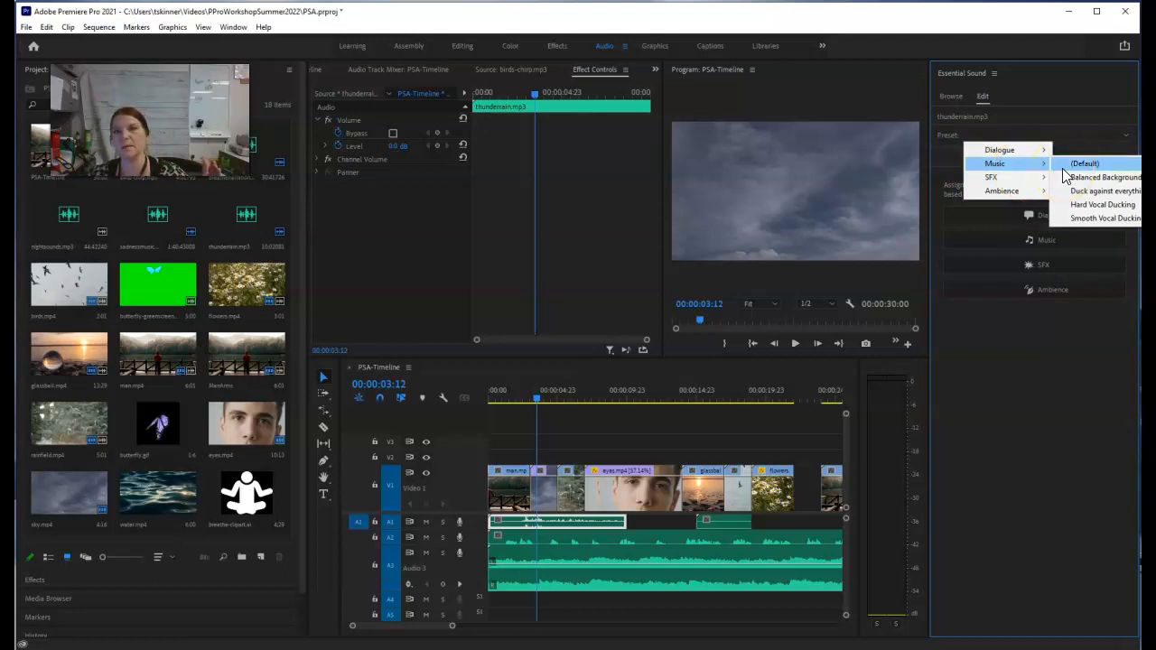
Step: Apply the Explosion preset from the SFX category to the thunderrain.mp3 clip
{"action": "left_click", "coordinate": [1023, 178]}
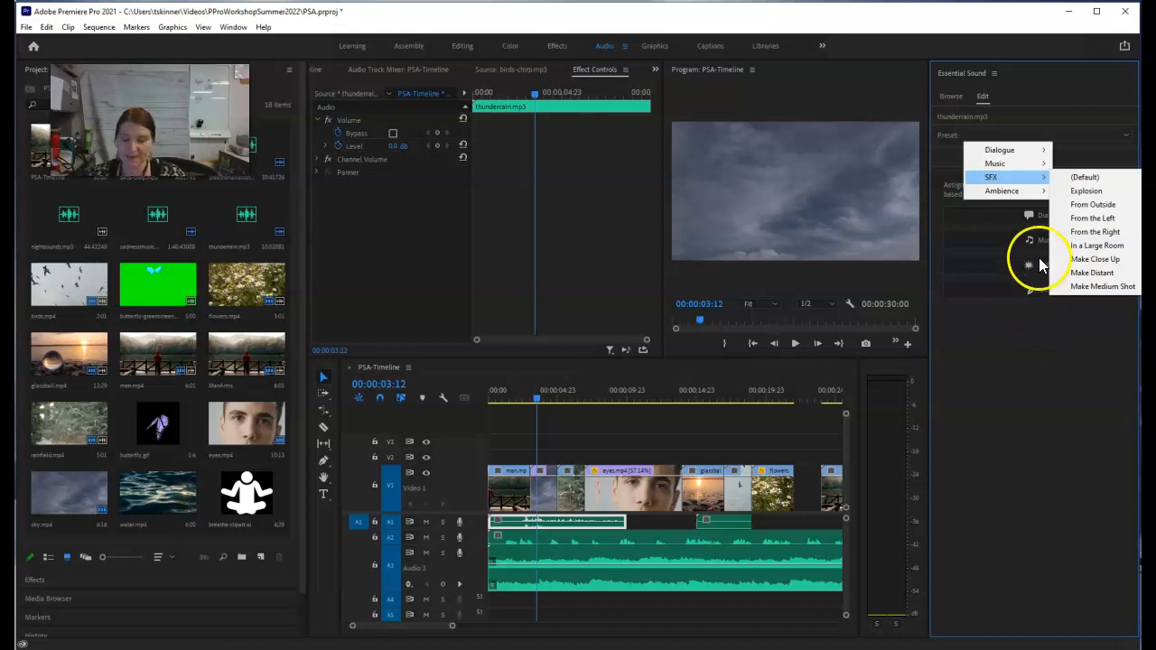
{"action": "mouse_move", "coordinate": [1008, 178]}
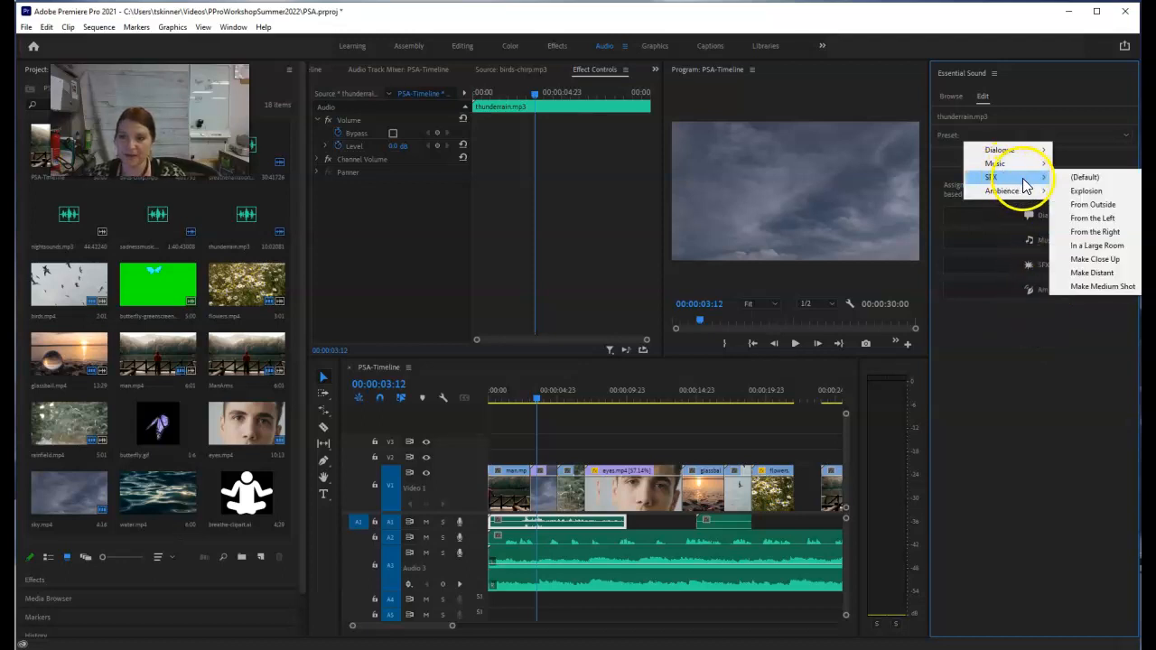
{"action": "left_click", "coordinate": [1072, 193]}
{"action": "left_click", "coordinate": [980, 157]}
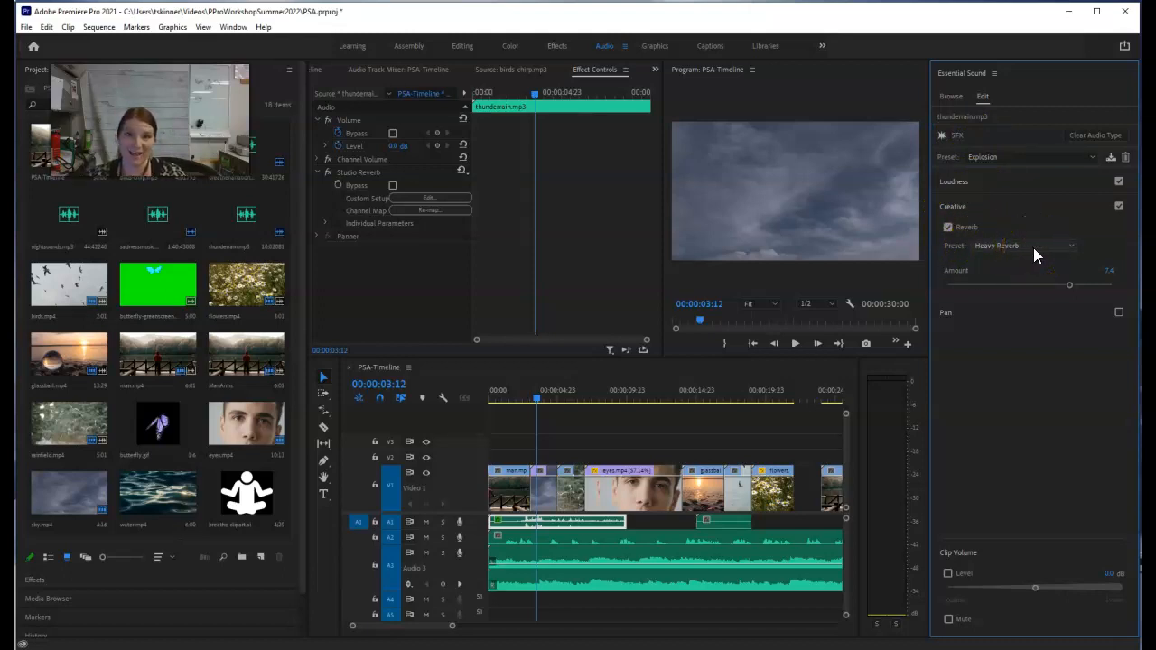
Step: Play the sequence from about 00:00:02:06 through the sky clip into the rain clip to hear the thunder's Explosion preset
{"action": "left_click", "coordinate": [531, 400]}
{"action": "left_click_drag", "start_coordinate": [530, 400], "coordinate": [521, 401]}
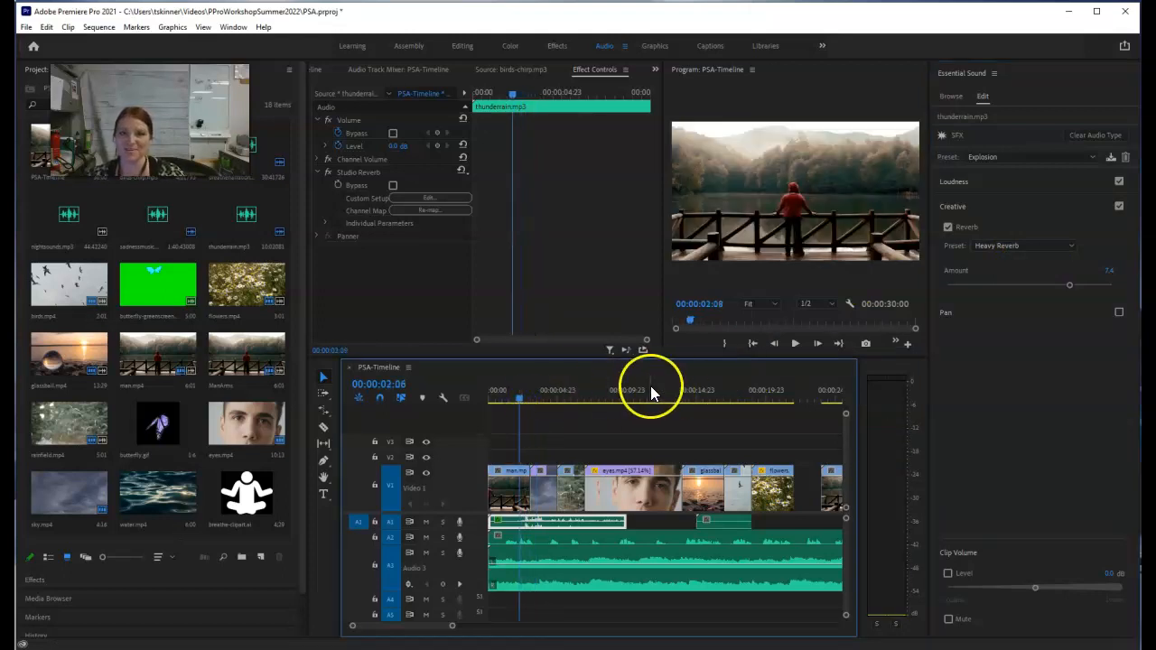
{"action": "left_click", "coordinate": [796, 348]}
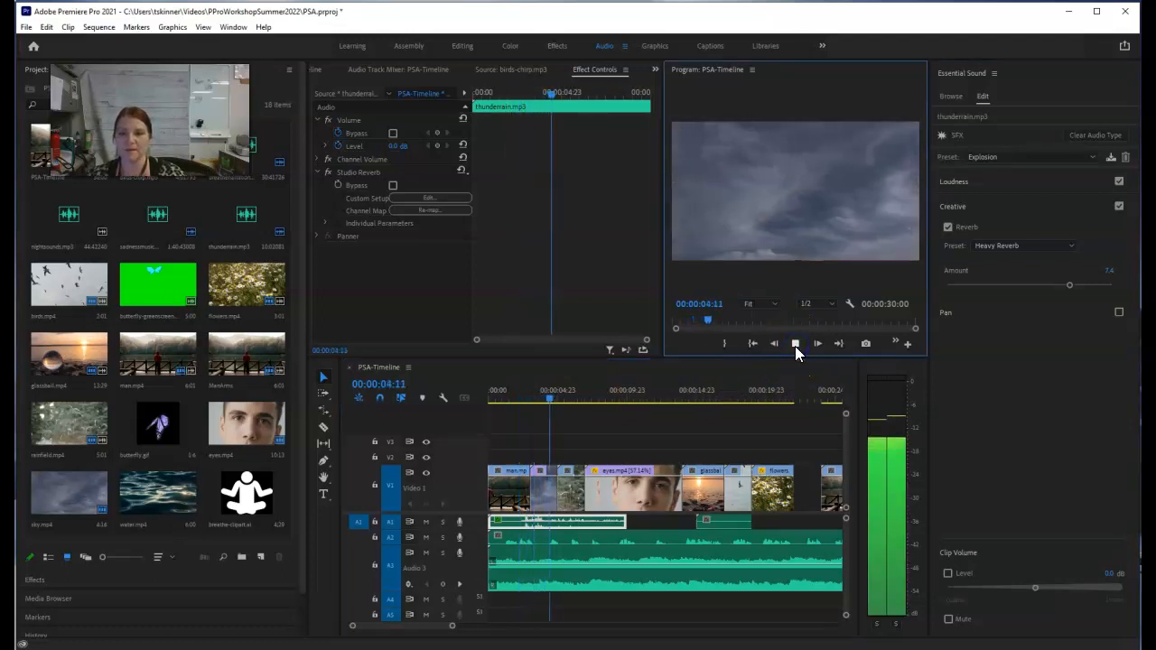
{"action": "left_click", "coordinate": [795, 347]}
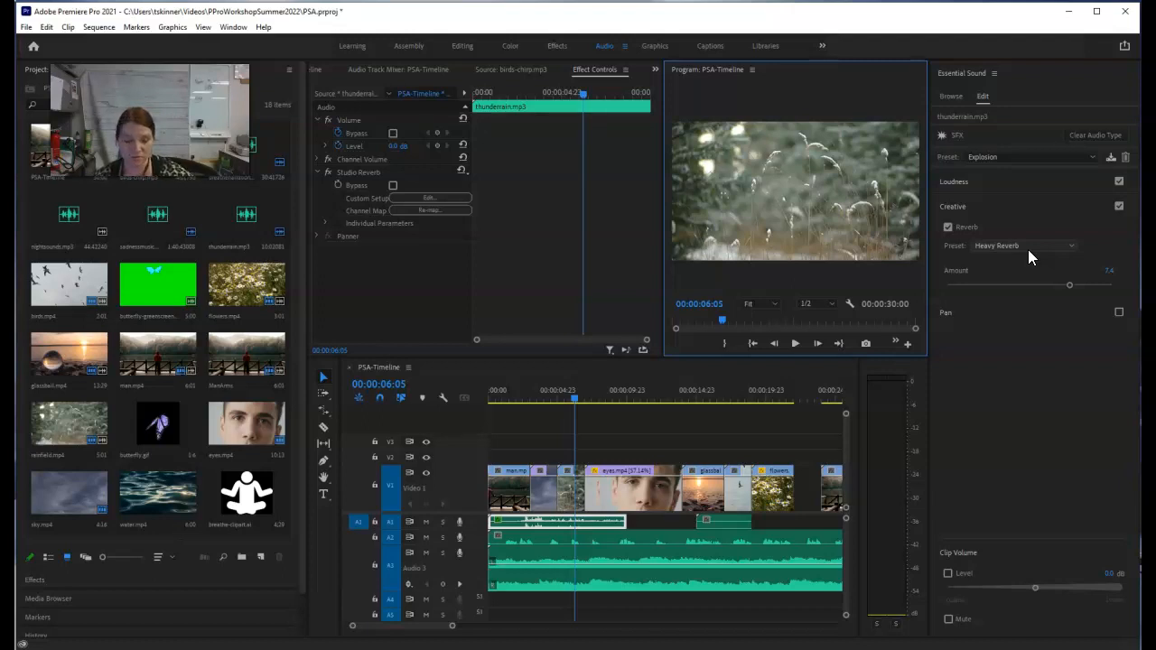
{"action": "left_click", "coordinate": [1015, 157]}
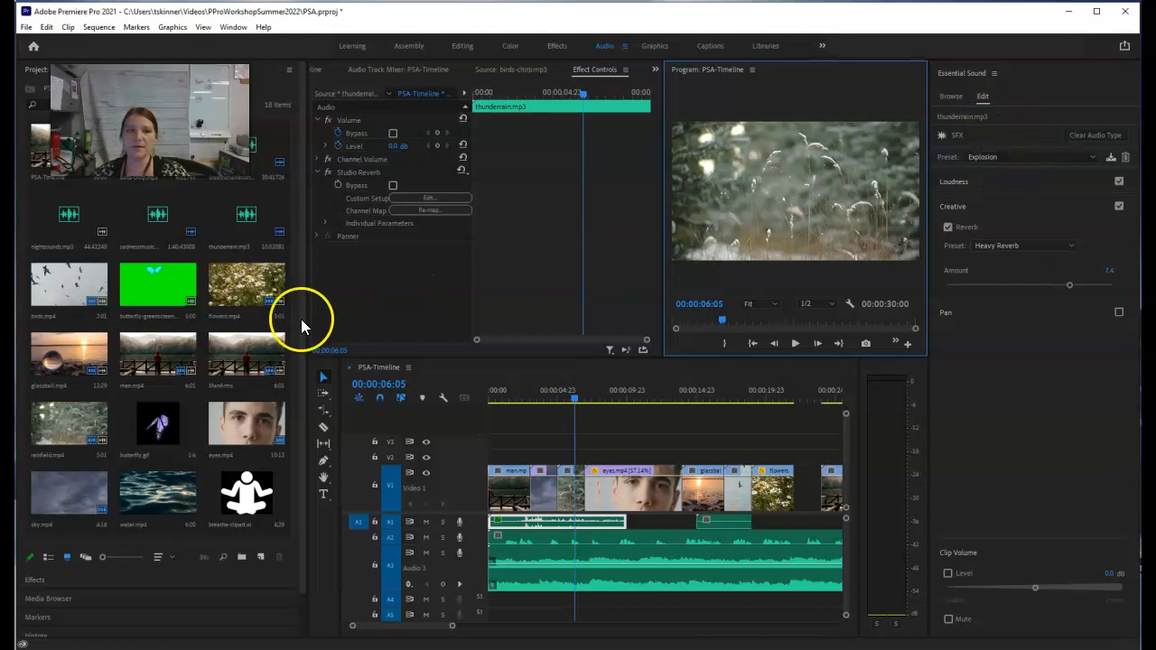
Step: Tag the birds-chirp.mp3 clip on A1 as SFX and play it from the glassball clip into the birds clip
{"action": "left_click", "coordinate": [717, 522]}
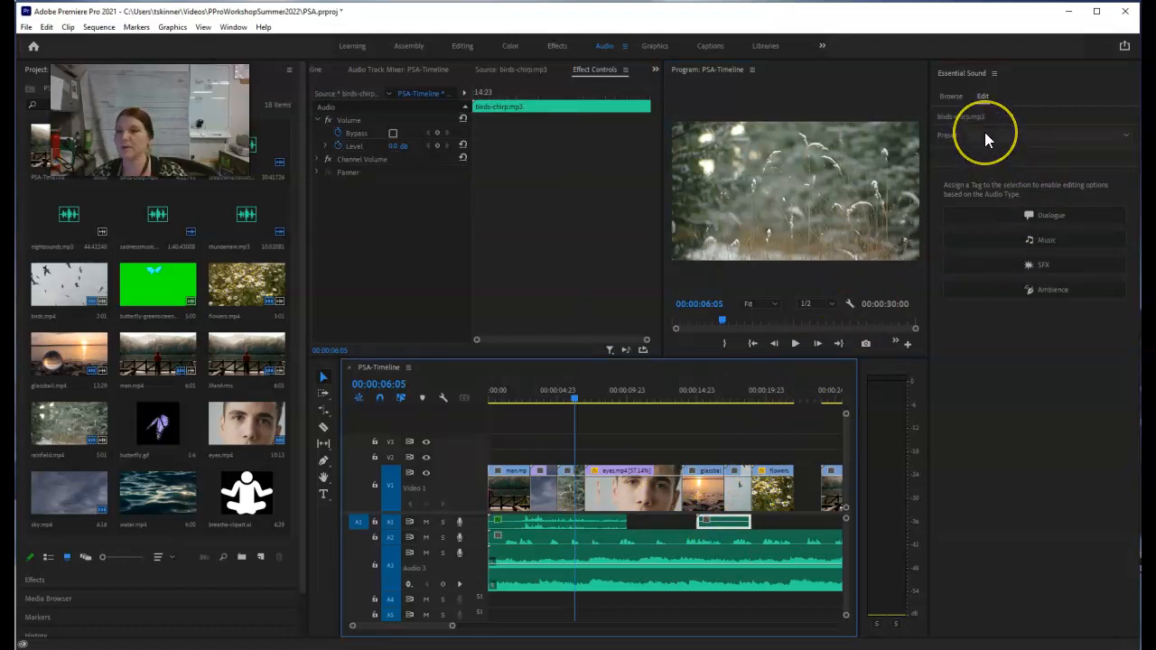
{"action": "left_click", "coordinate": [1033, 265]}
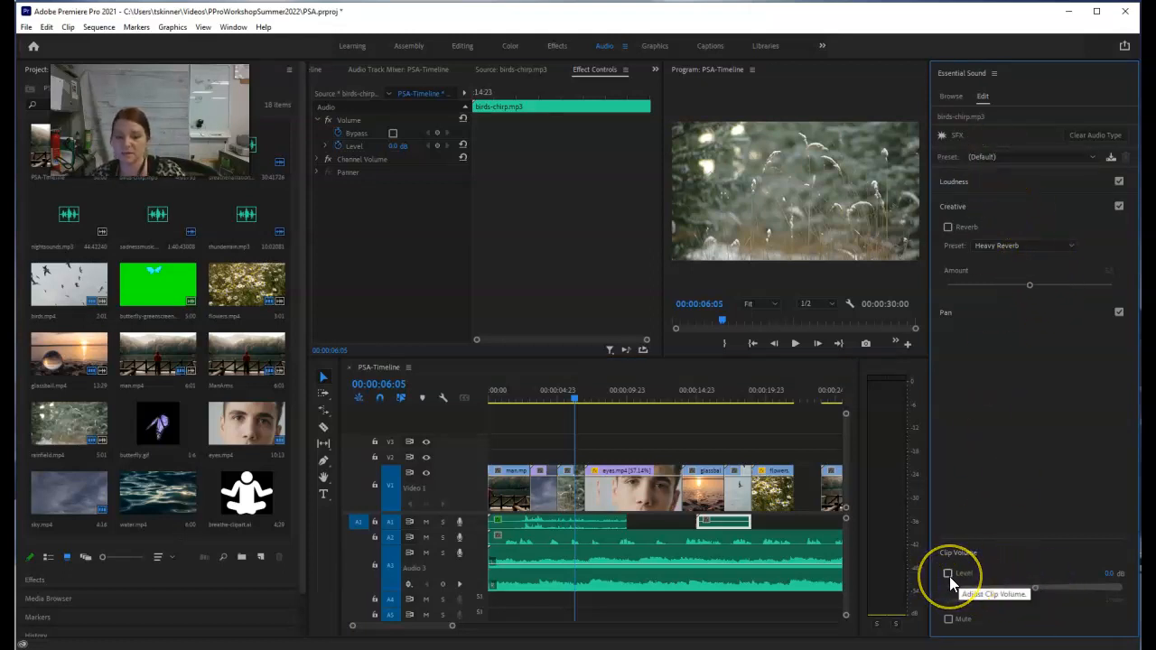
{"action": "left_click_drag", "start_coordinate": [570, 401], "coordinate": [705, 408]}
{"action": "left_click", "coordinate": [795, 343]}
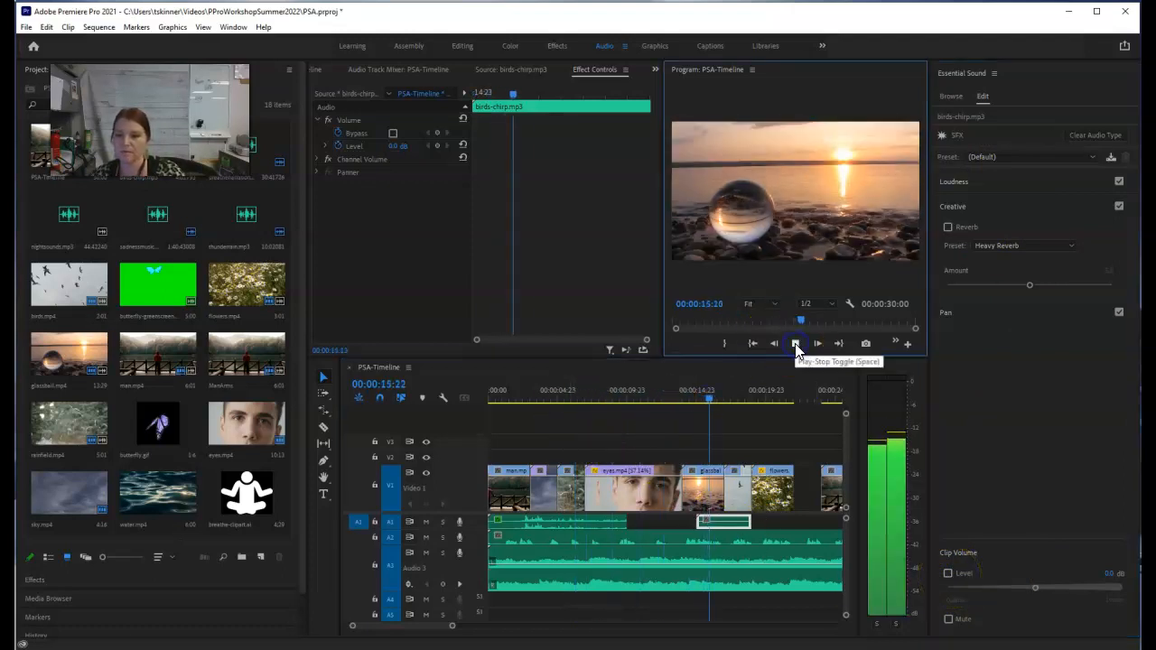
{"action": "left_click", "coordinate": [794, 344]}
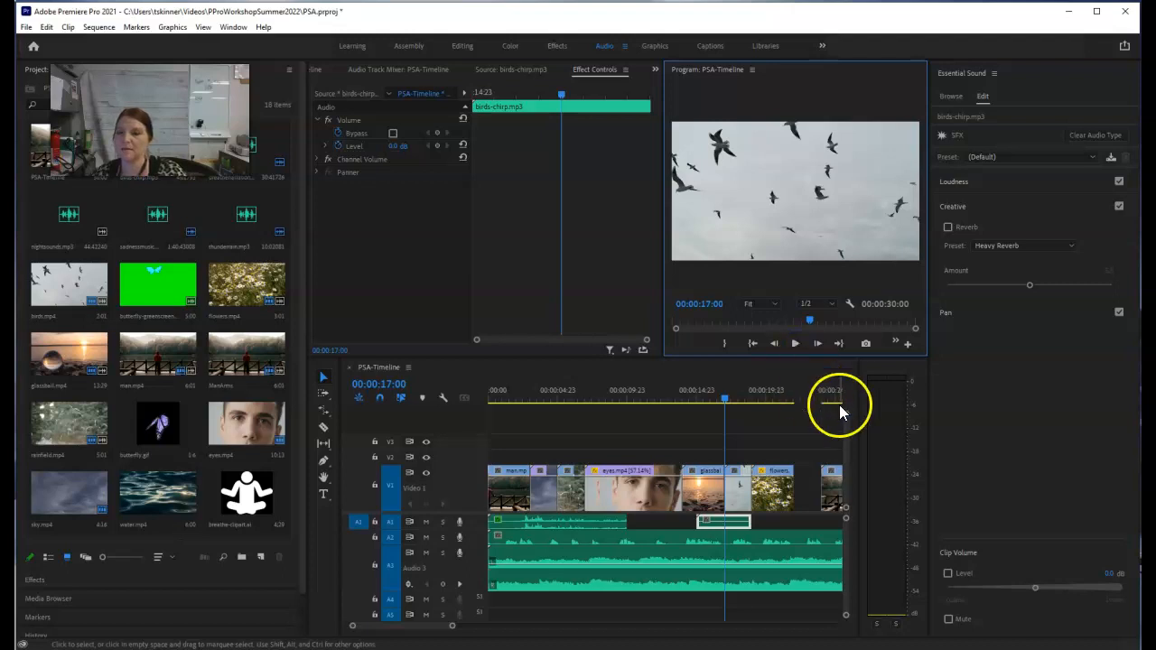
Step: Enable the clip volume level for birds-chirp.mp3 and lower it to -1.6 dB
{"action": "left_click", "coordinate": [948, 573]}
{"action": "left_click_drag", "start_coordinate": [1059, 593], "coordinate": [1029, 594]}
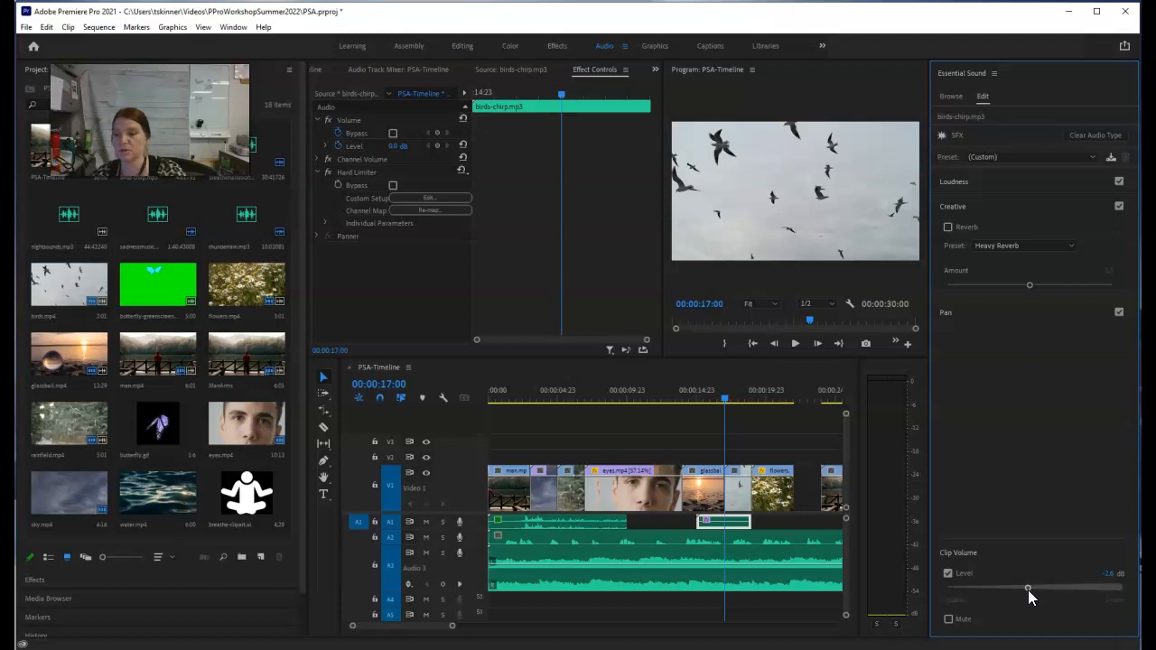
{"action": "left_click", "coordinate": [726, 400]}
{"action": "left_click", "coordinate": [729, 523]}
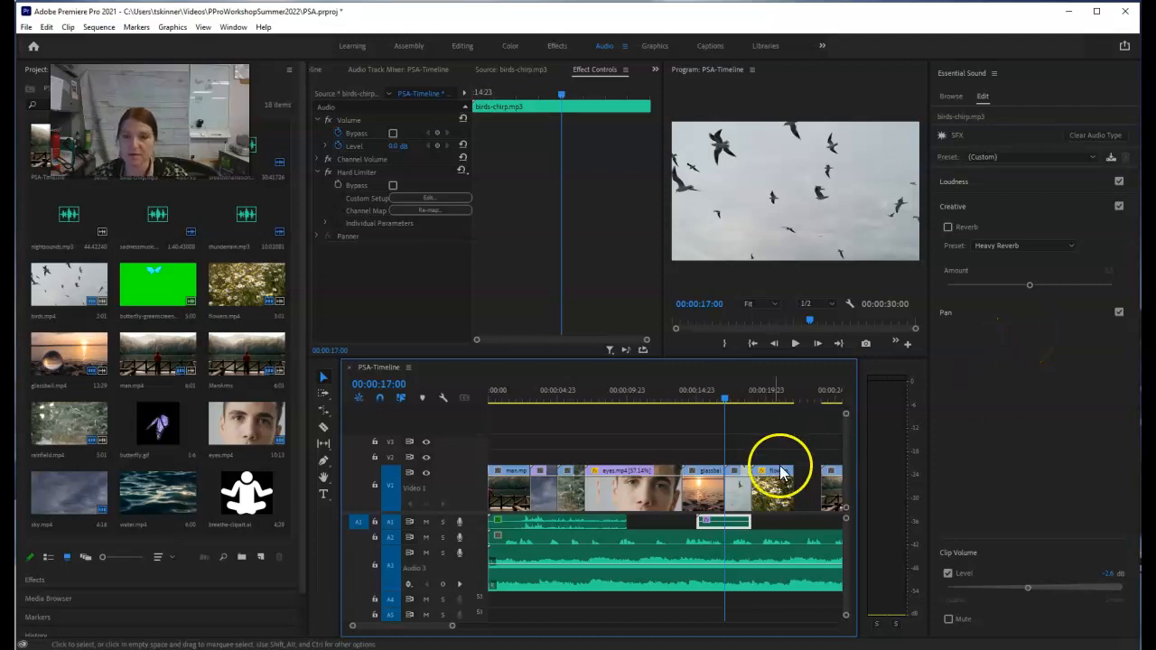
Step: Select the breathenarration.m4a clip on A2 and play the narration over the eyes clip
{"action": "left_click", "coordinate": [520, 542]}
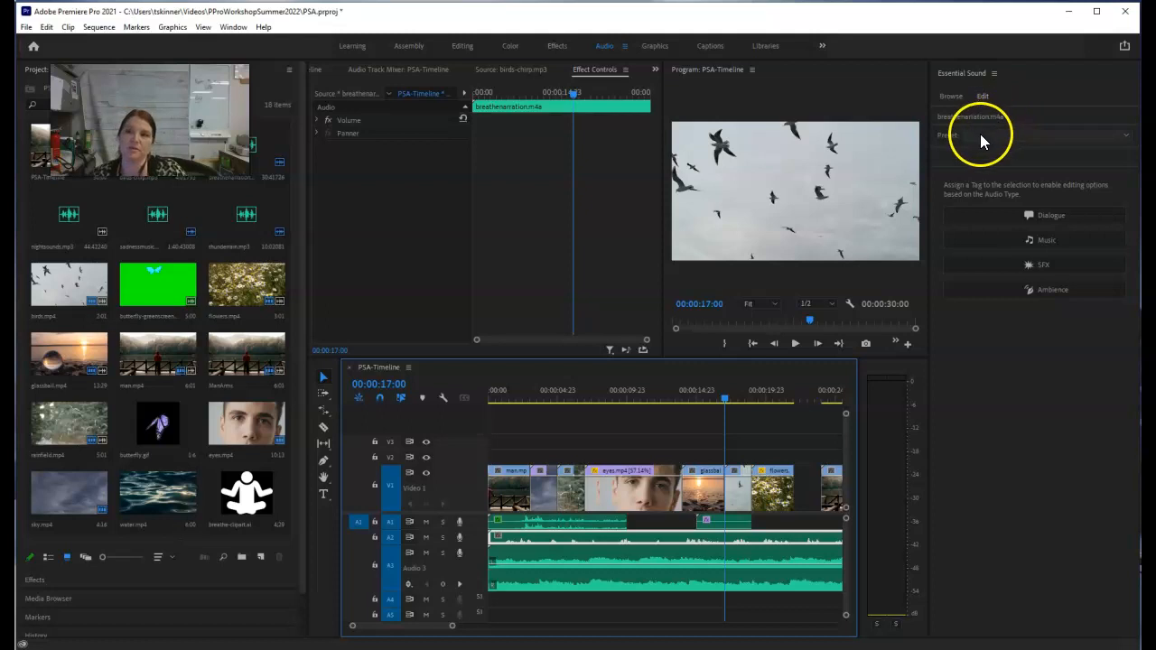
{"action": "left_click_drag", "start_coordinate": [718, 400], "coordinate": [639, 406]}
{"action": "left_click", "coordinate": [795, 343]}
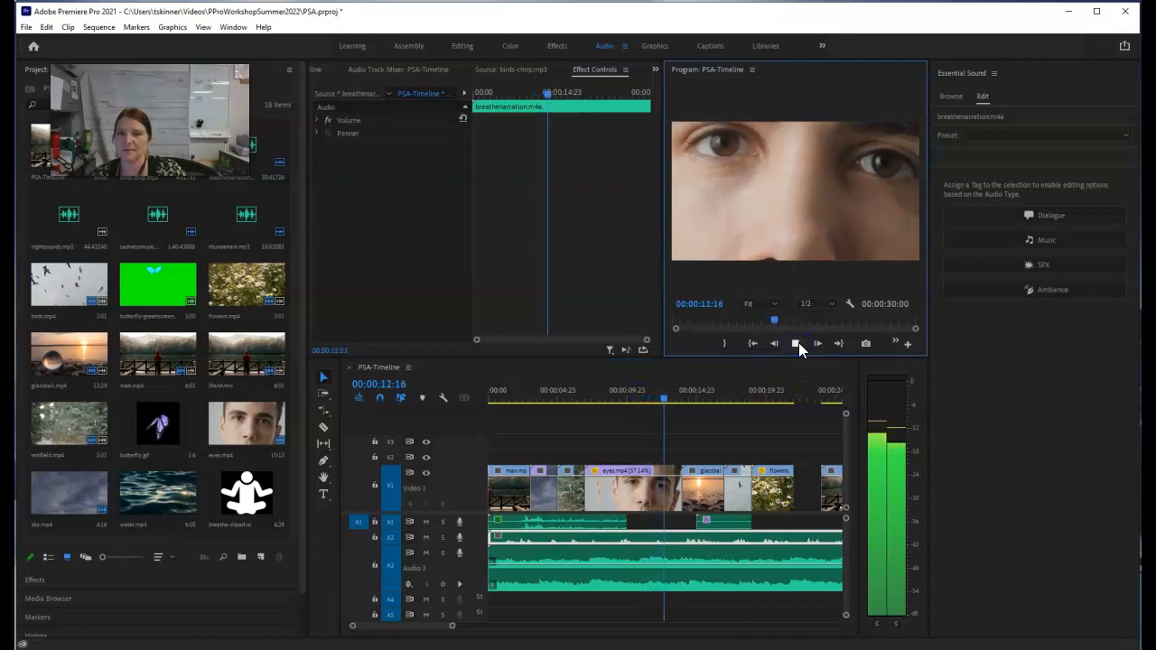
{"action": "left_click", "coordinate": [796, 343]}
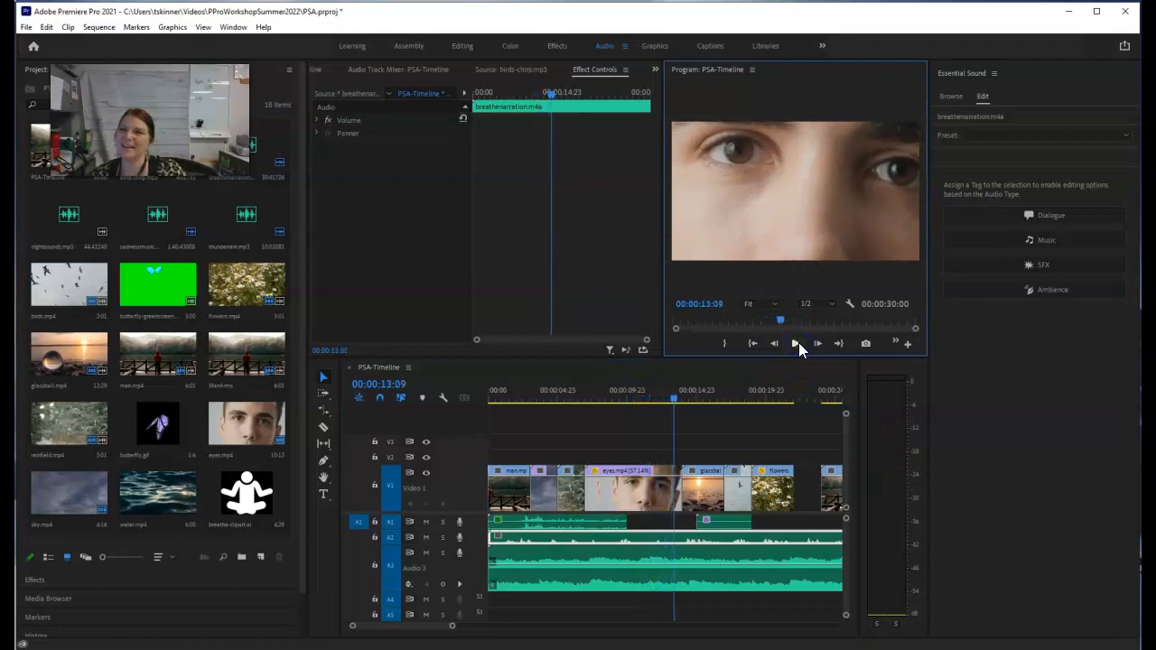
Step: Apply the Balanced Female Voice preset from the Dialogue category to the breathenarration.m4a clip
{"action": "left_click", "coordinate": [1000, 142]}
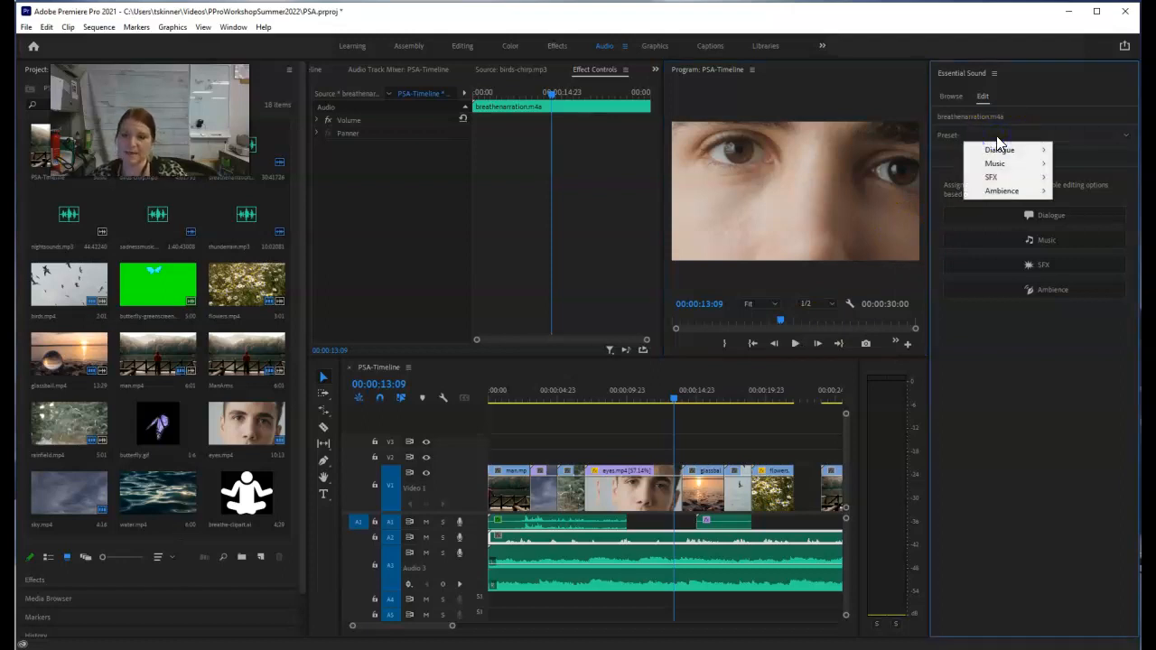
{"action": "mouse_move", "coordinate": [1007, 152]}
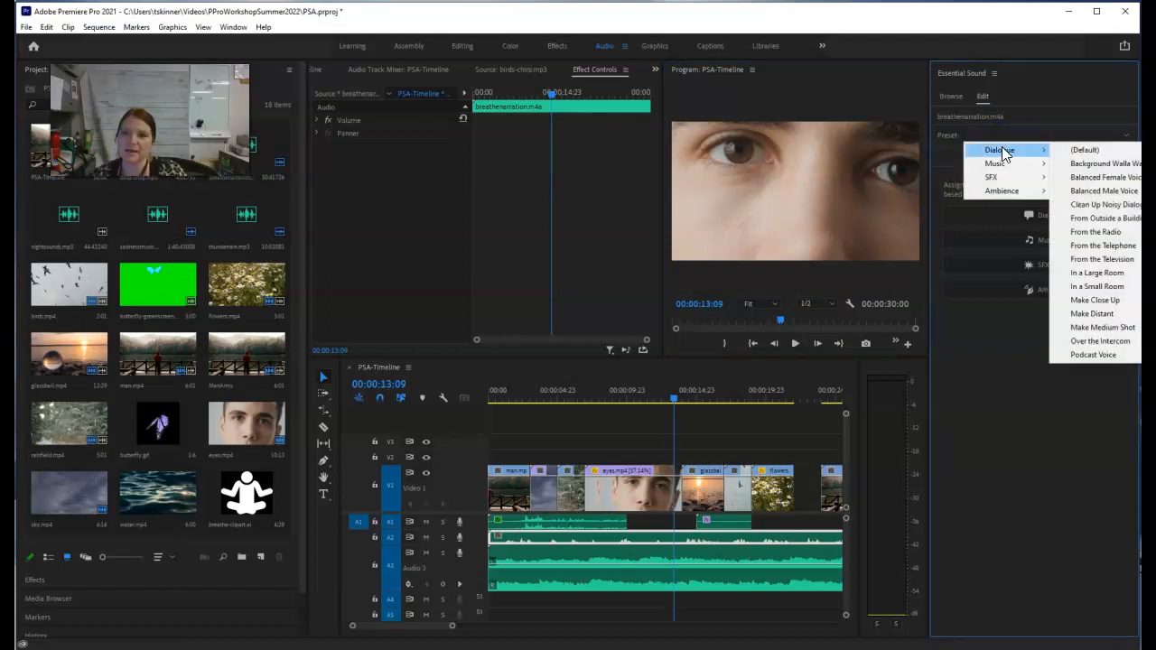
{"action": "left_click", "coordinate": [1073, 180]}
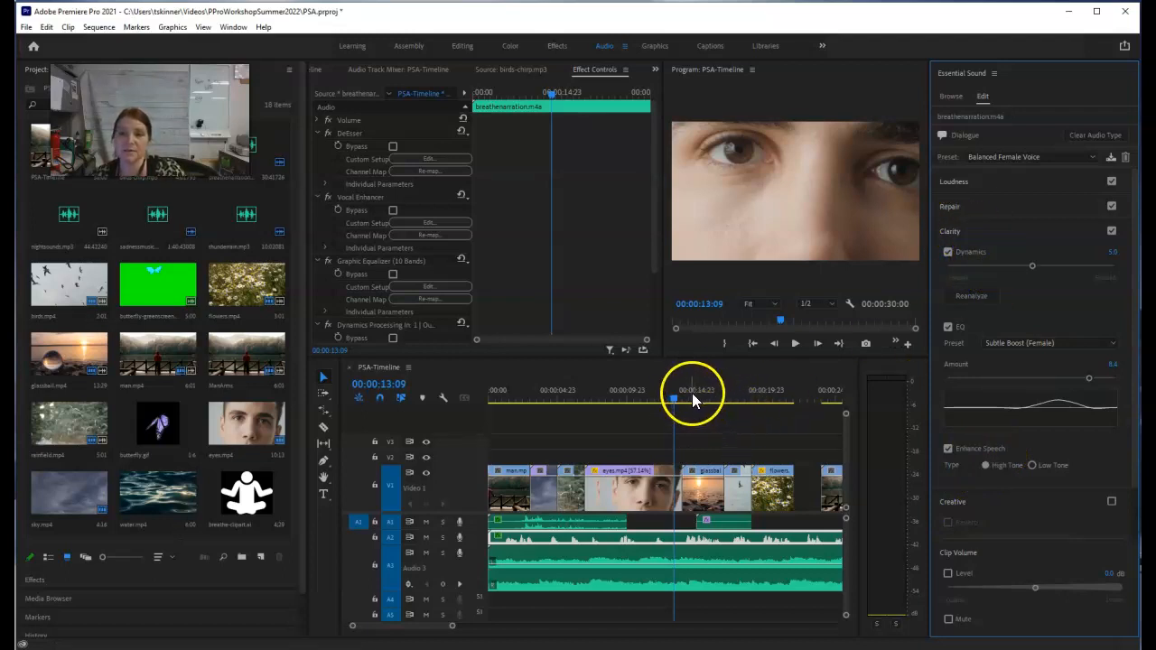
Step: Play the enhanced narration from 00:00:11:17 and examine the Repair settings its preset uses
{"action": "left_click", "coordinate": [651, 398]}
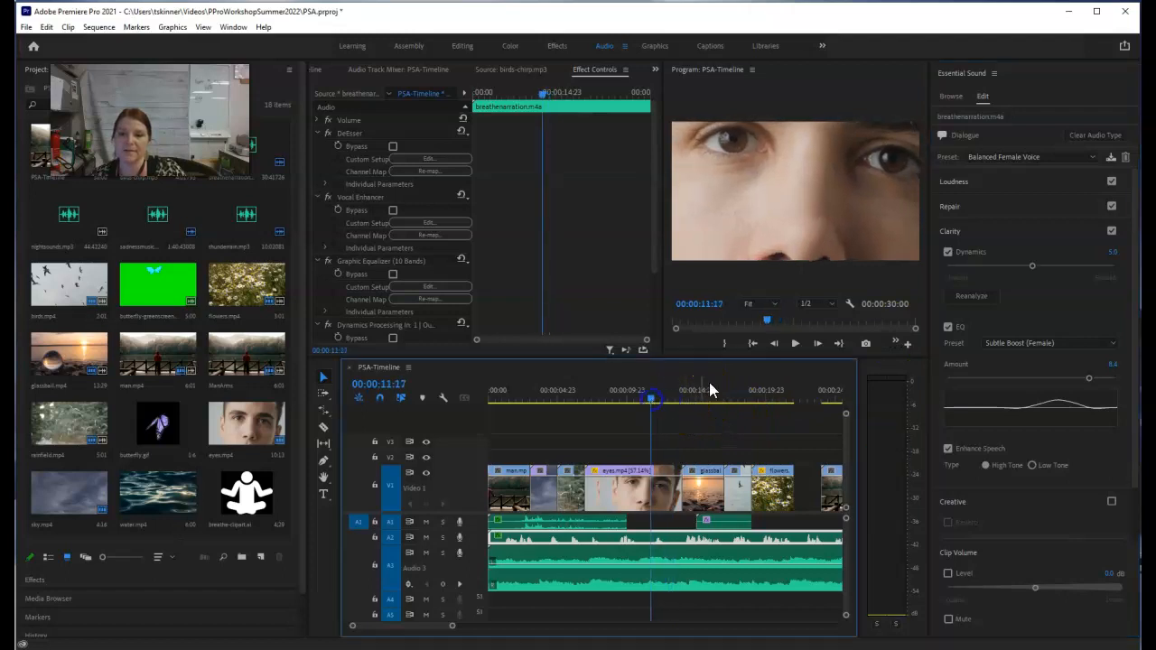
{"action": "left_click", "coordinate": [795, 345]}
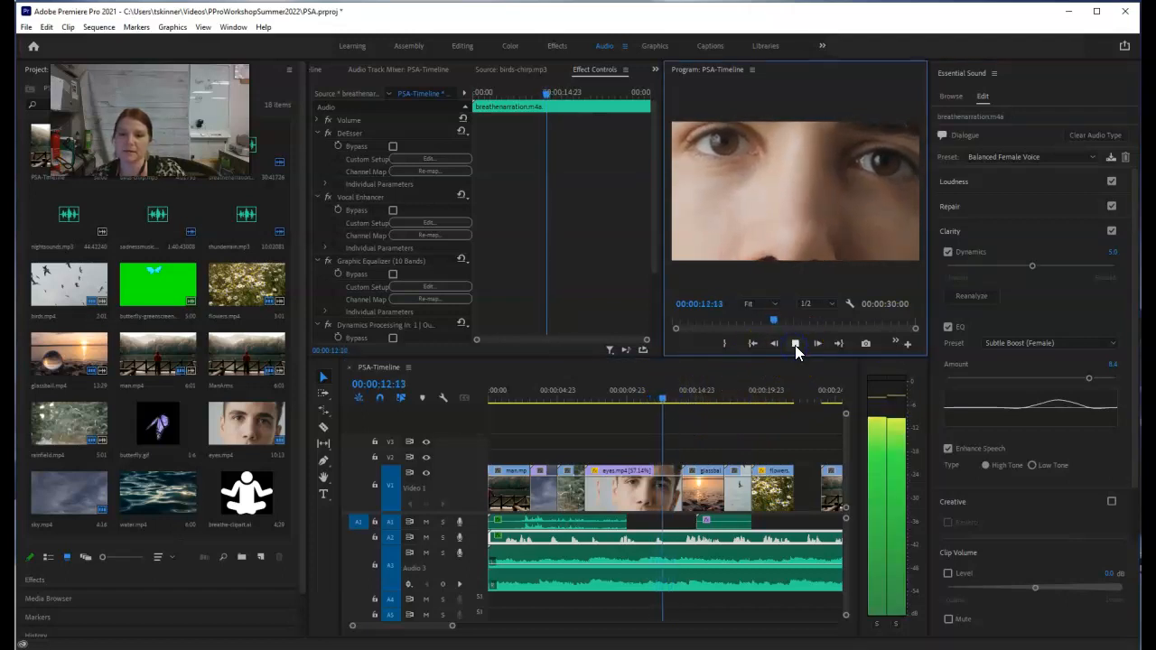
{"action": "left_click", "coordinate": [795, 344]}
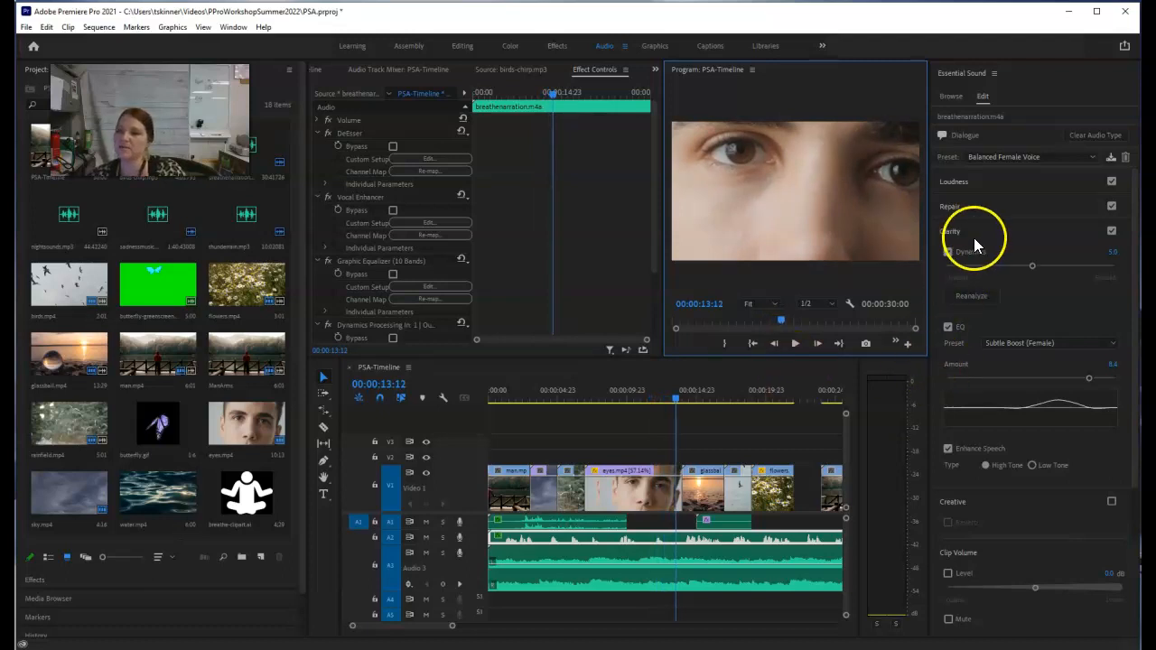
{"action": "left_click", "coordinate": [976, 210]}
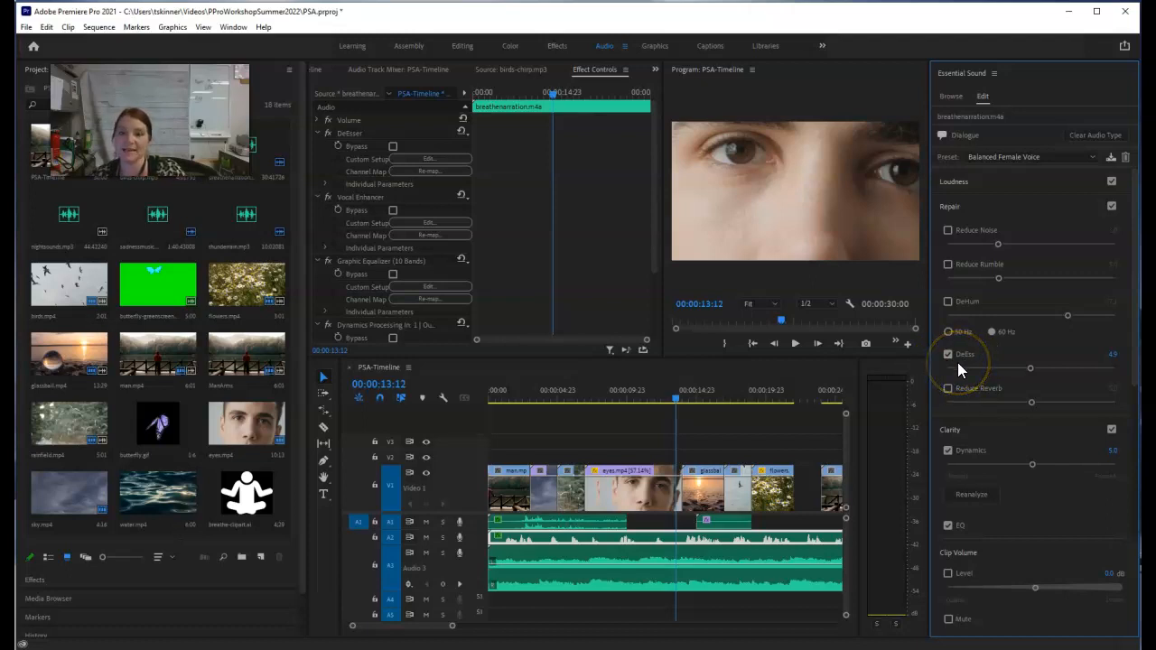
{"action": "left_click", "coordinate": [990, 208]}
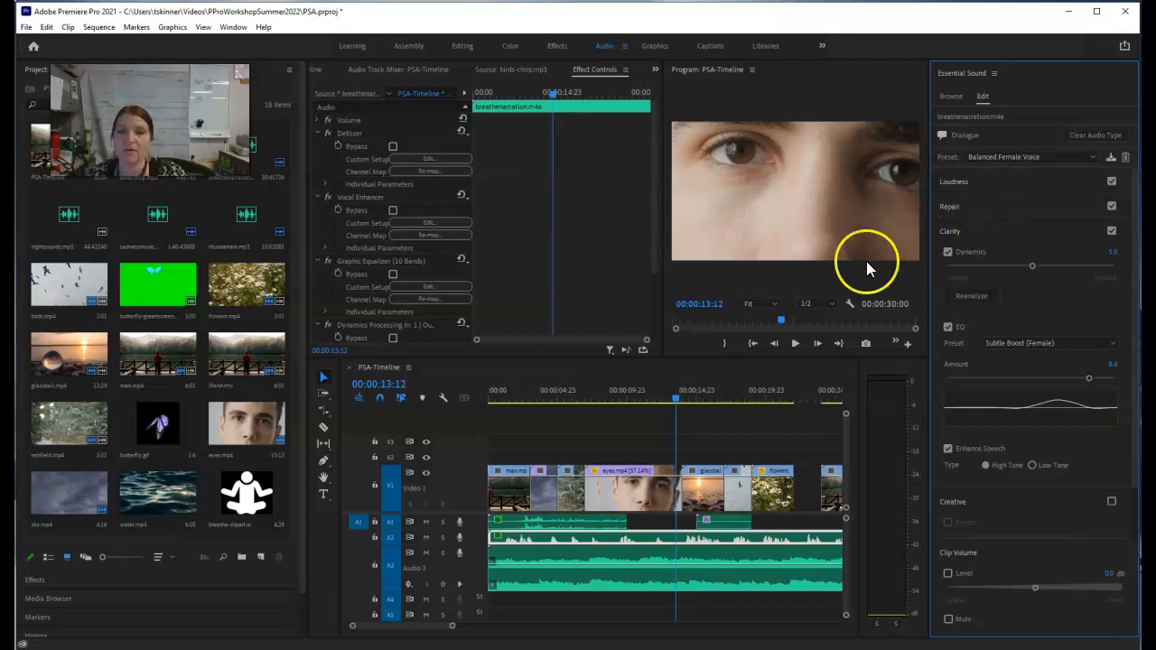
Step: Play the sequence's ending from 00:00:27:04 in the ManArms clip to hear the music fade out
{"action": "scroll", "coordinate": [422, 632], "scroll_direction": "down", "scroll_amount": 5}
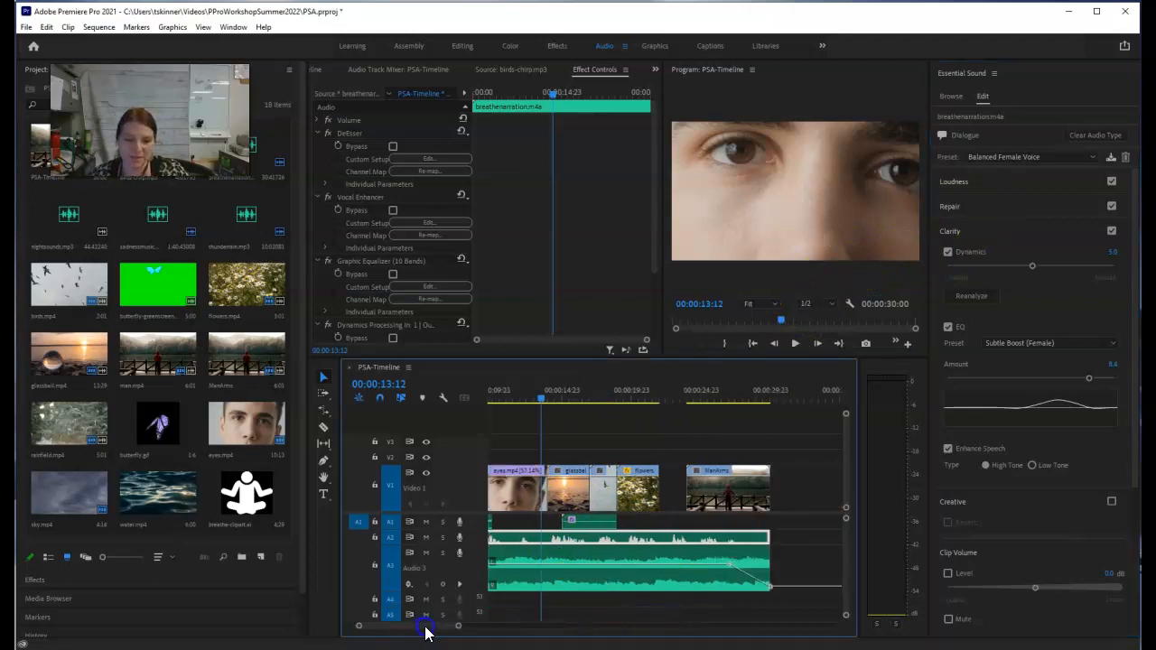
{"action": "left_click_drag", "start_coordinate": [658, 392], "coordinate": [650, 392]}
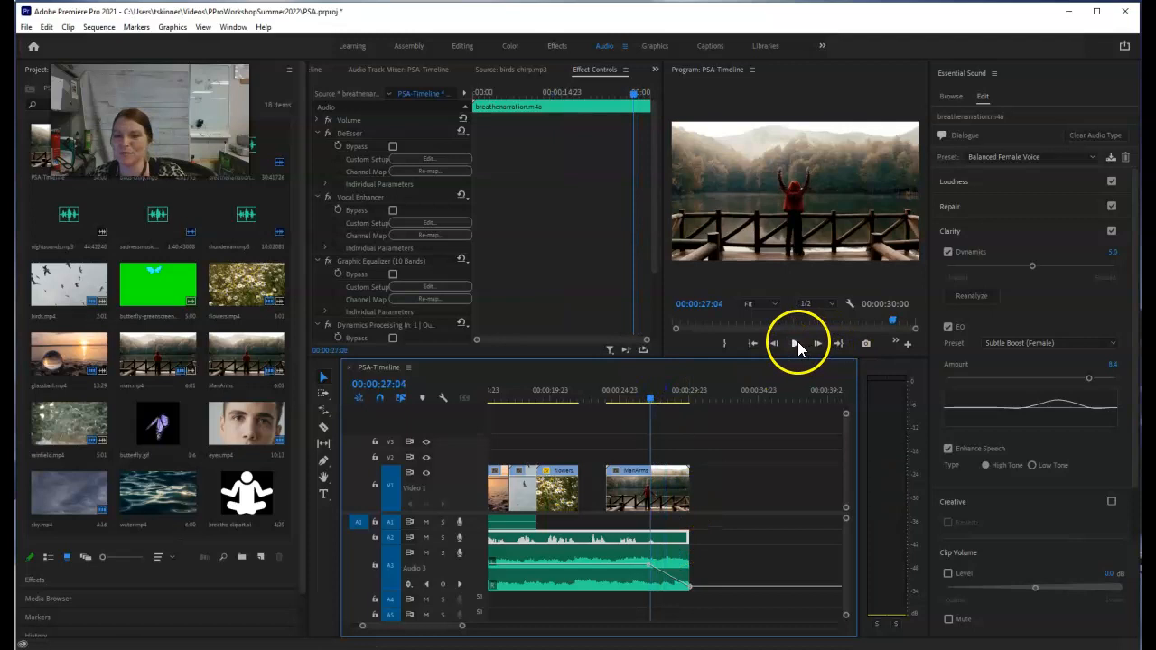
{"action": "left_click", "coordinate": [796, 343]}
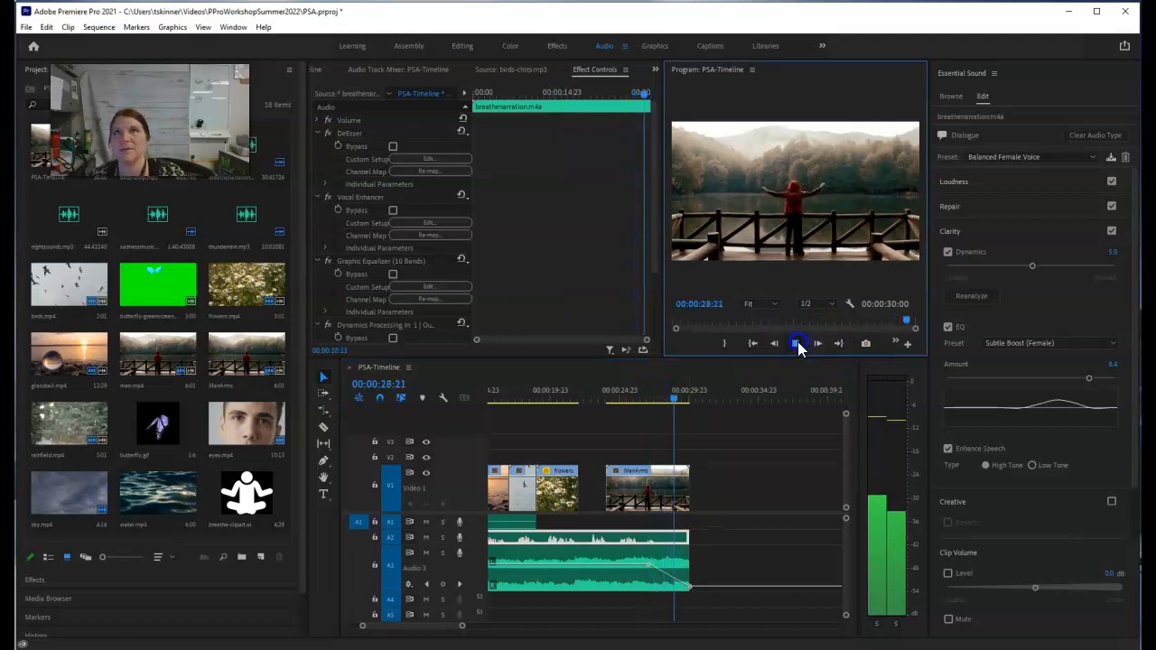
{"action": "left_click", "coordinate": [795, 343]}
Step: Park the playhead at 00:00:27:10 over the ManArms clip, near the start of the music's fade-out
{"action": "left_click_drag", "start_coordinate": [678, 400], "coordinate": [663, 401]}
{"action": "left_click", "coordinate": [683, 587]}
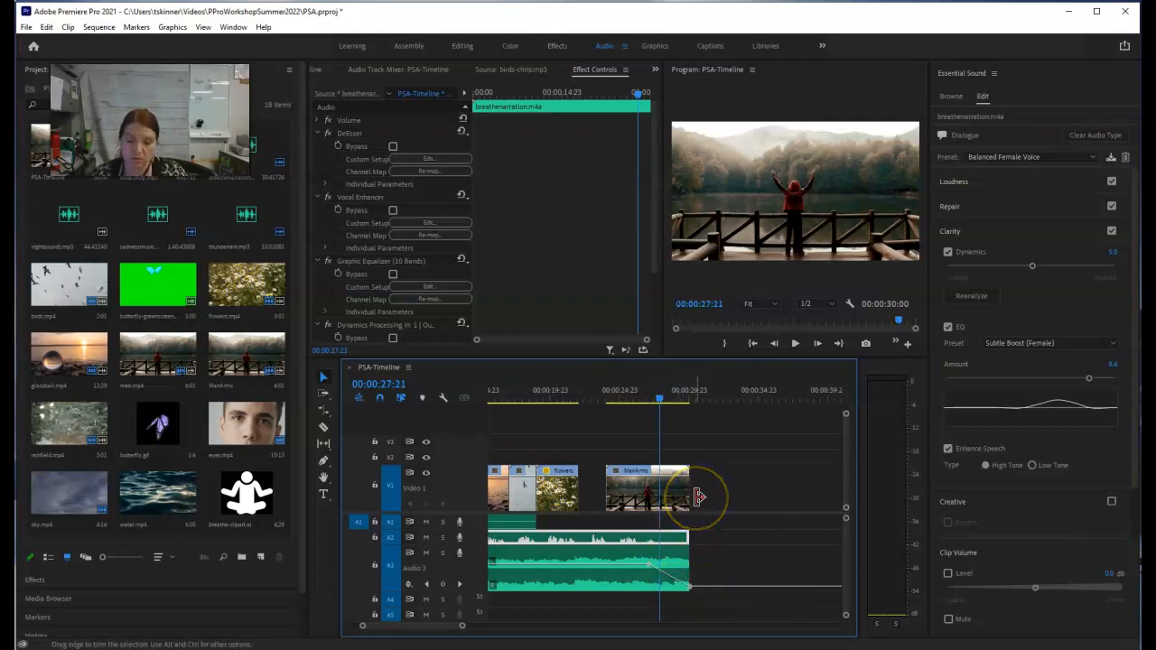
{"action": "left_click_drag", "start_coordinate": [660, 402], "coordinate": [654, 401]}
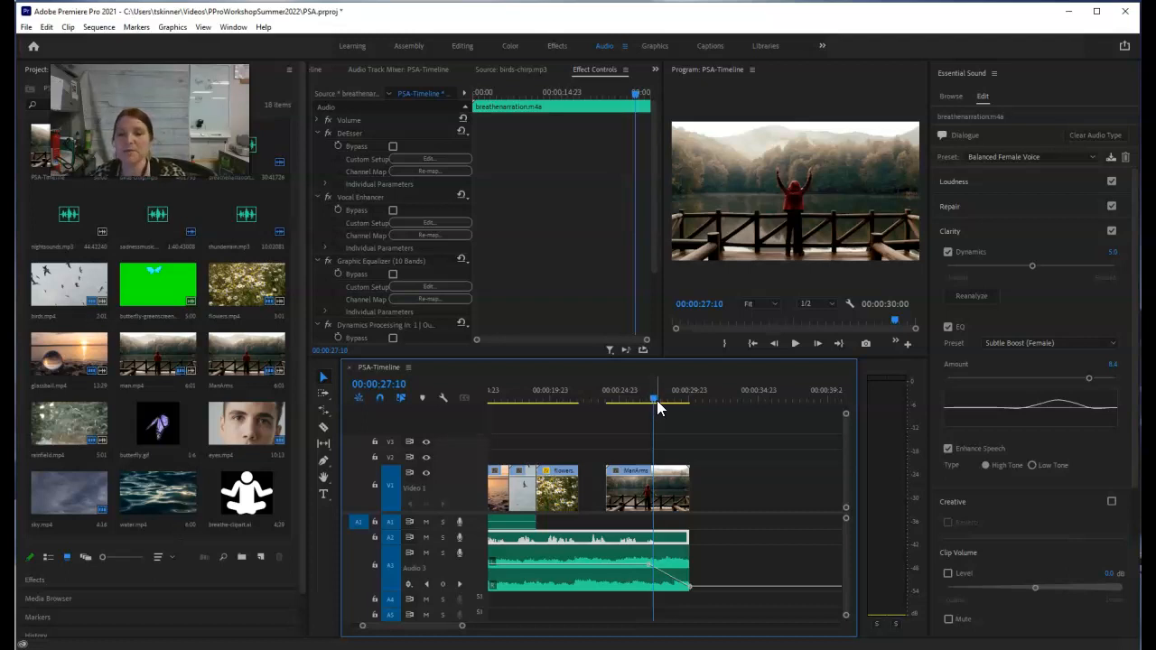
Step: Lengthen the Constant Power transition at the end of the breathenarration.m4a clip to about 3 seconds
{"action": "left_click", "coordinate": [671, 539]}
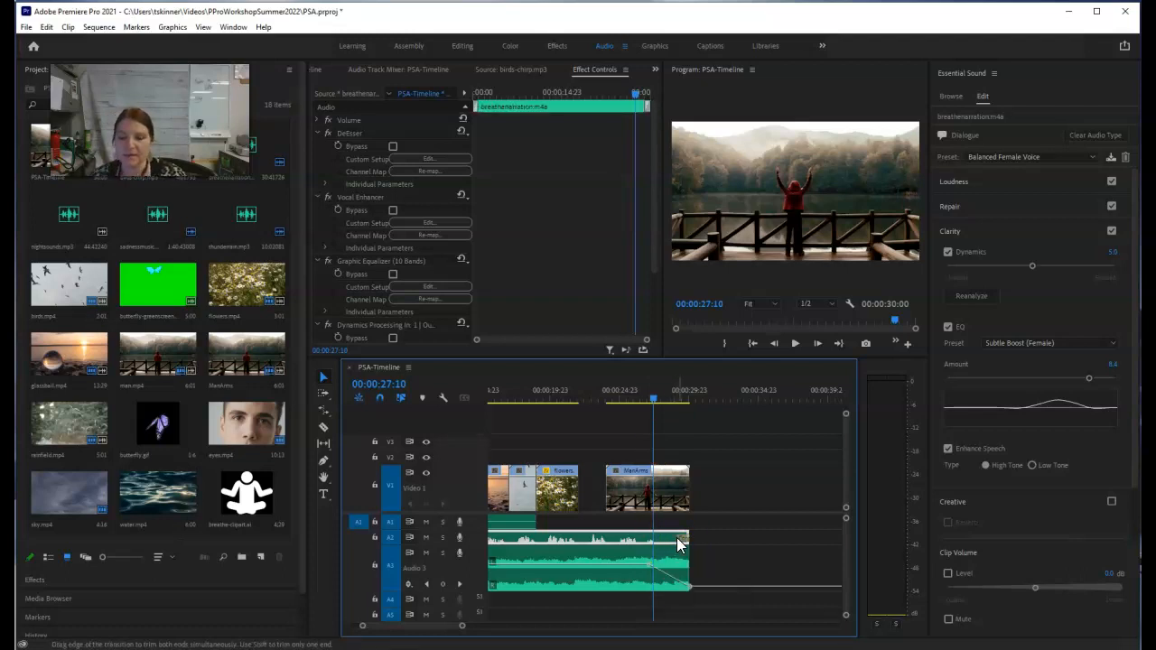
{"action": "left_click", "coordinate": [692, 539]}
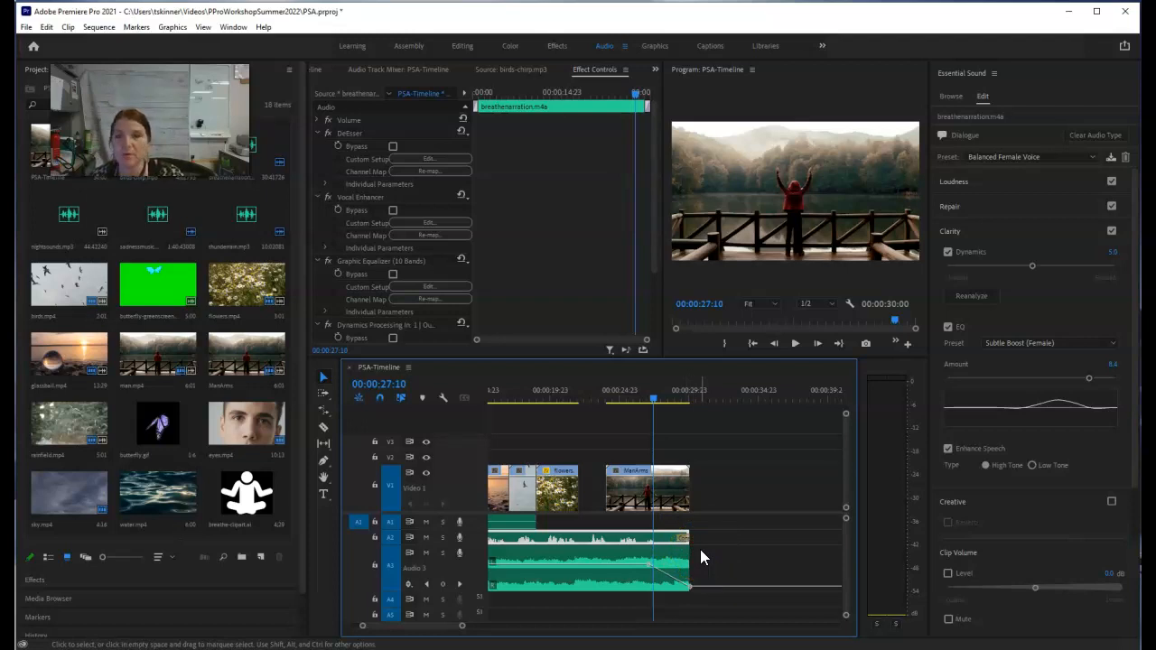
{"action": "left_click", "coordinate": [682, 539]}
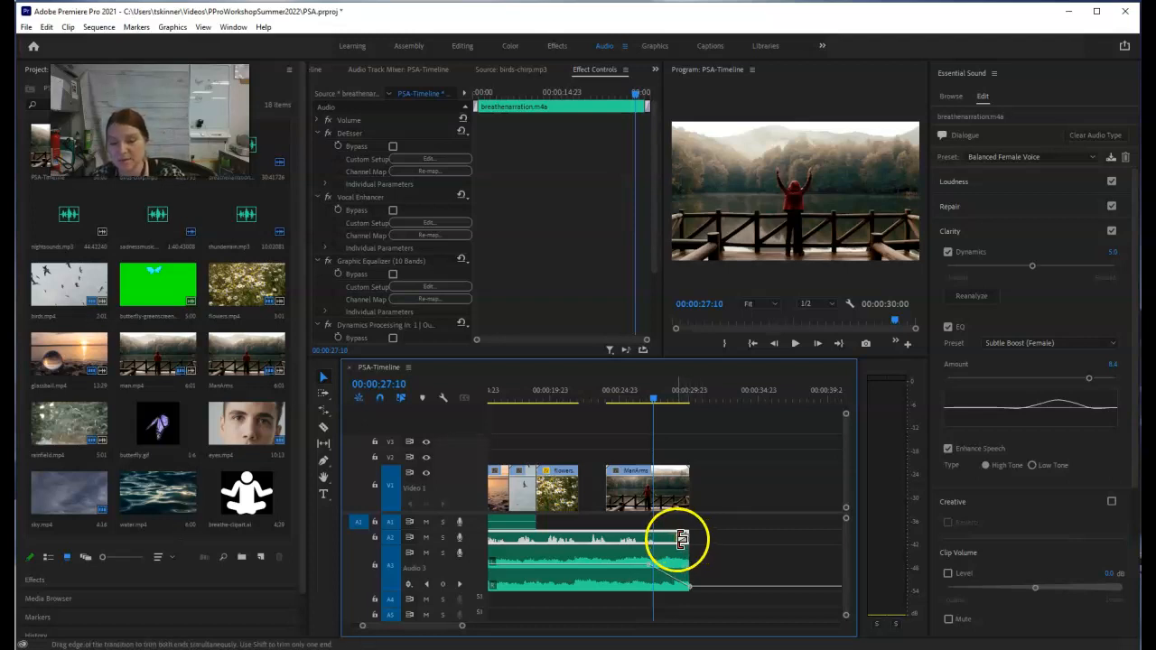
{"action": "left_click_drag", "start_coordinate": [681, 539], "coordinate": [651, 540]}
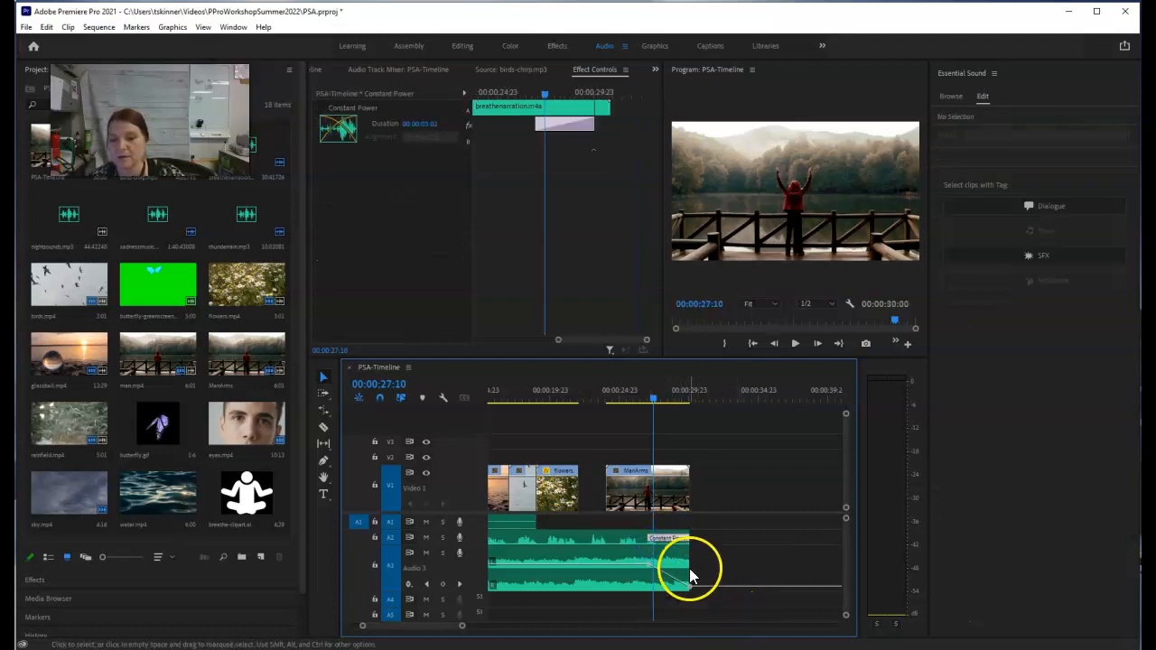
Step: Play the sequence's ending from 00:00:26:05 to hear the narration and music fade out
{"action": "left_click", "coordinate": [655, 398]}
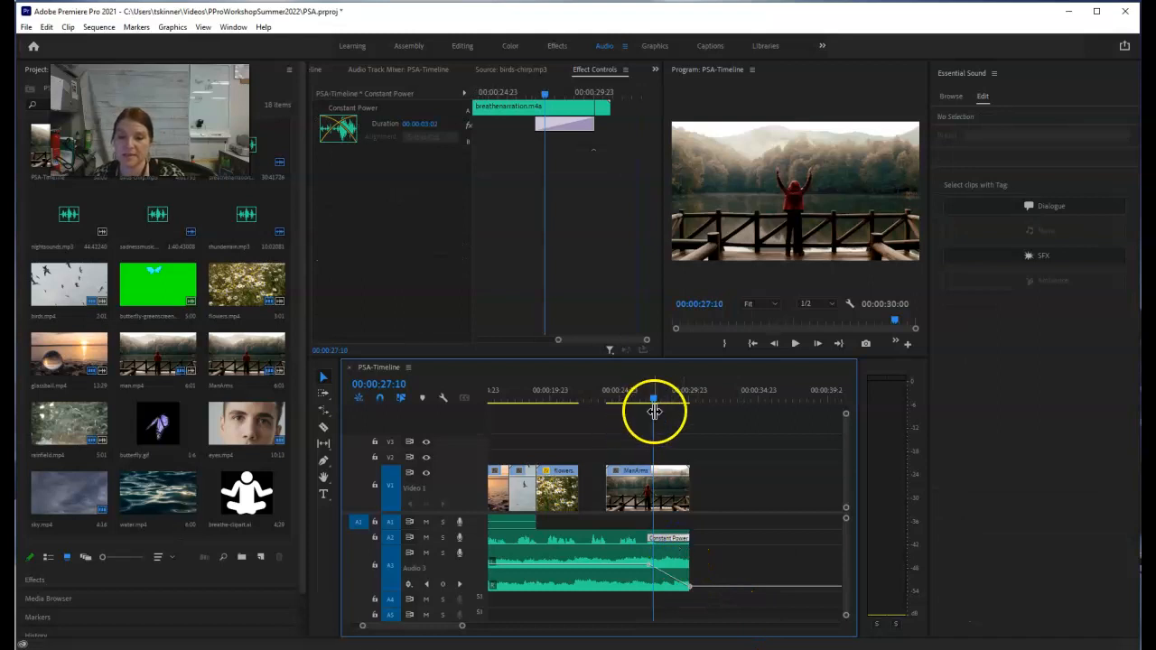
{"action": "left_click_drag", "start_coordinate": [655, 399], "coordinate": [637, 399]}
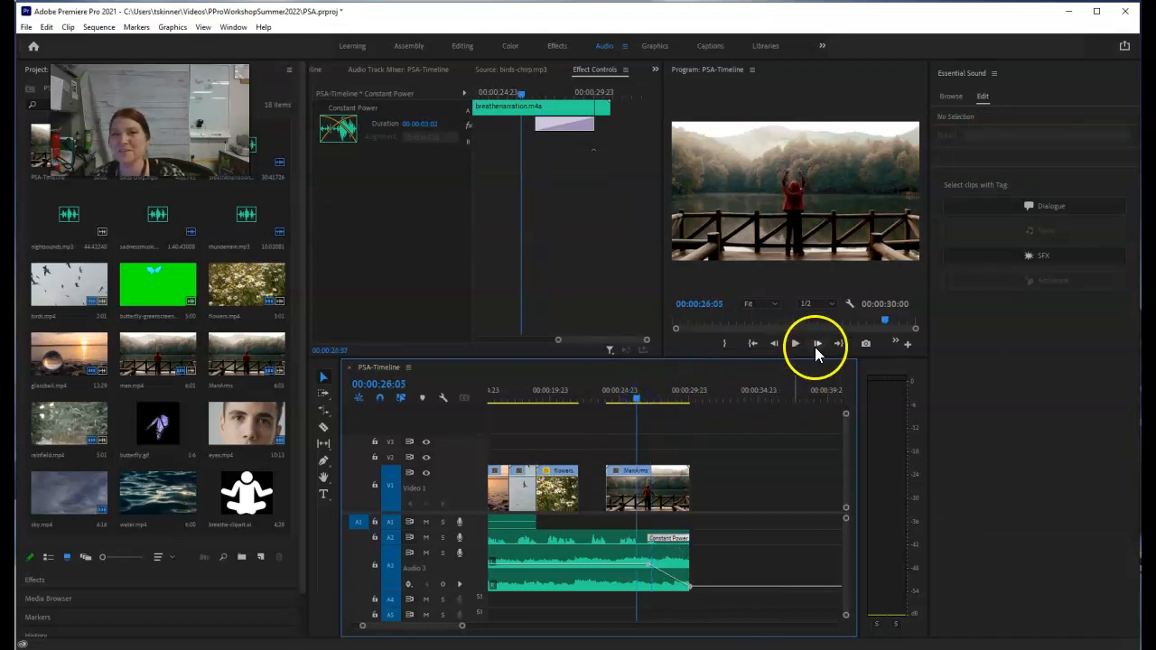
{"action": "left_click", "coordinate": [795, 343]}
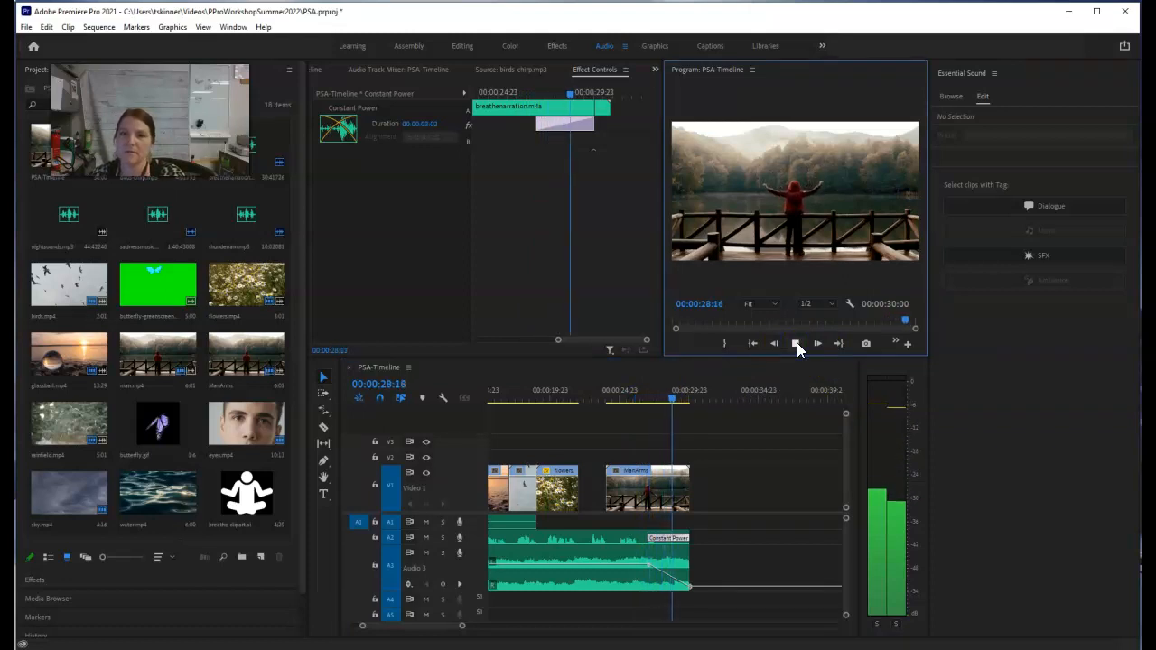
{"action": "left_click", "coordinate": [795, 344]}
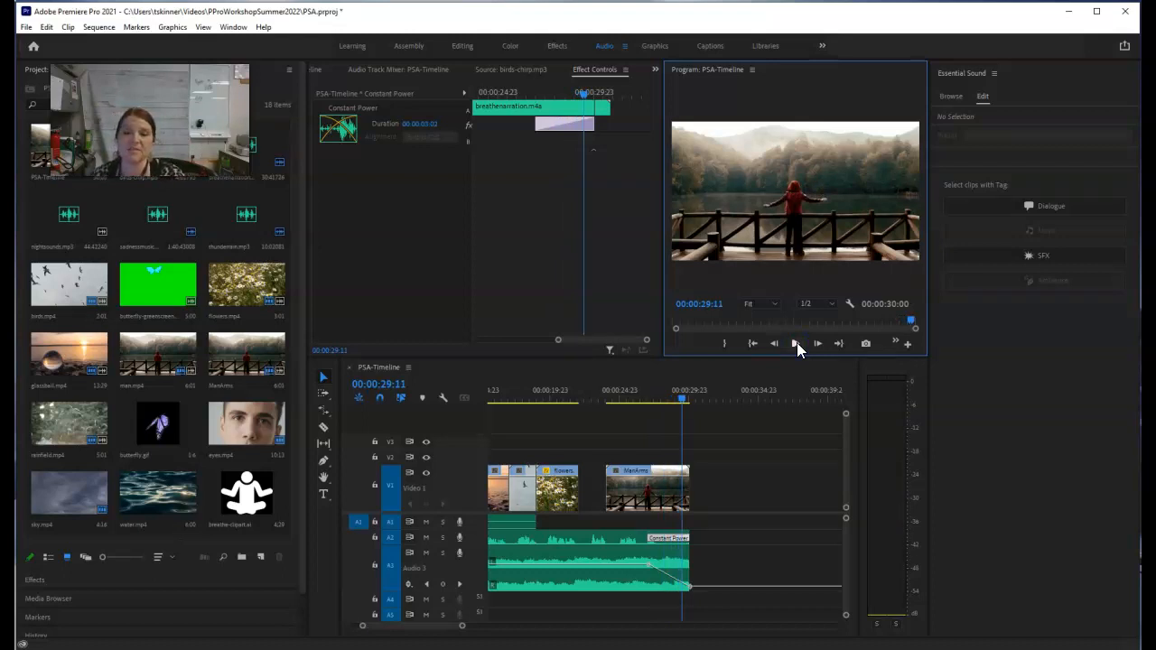
Step: Examine the Constant Power transition at the start of the breathenarration.m4a clip and play the opening from 00:00:00:01 to hear the fade-in
{"action": "left_click_drag", "start_coordinate": [423, 627], "coordinate": [400, 630]}
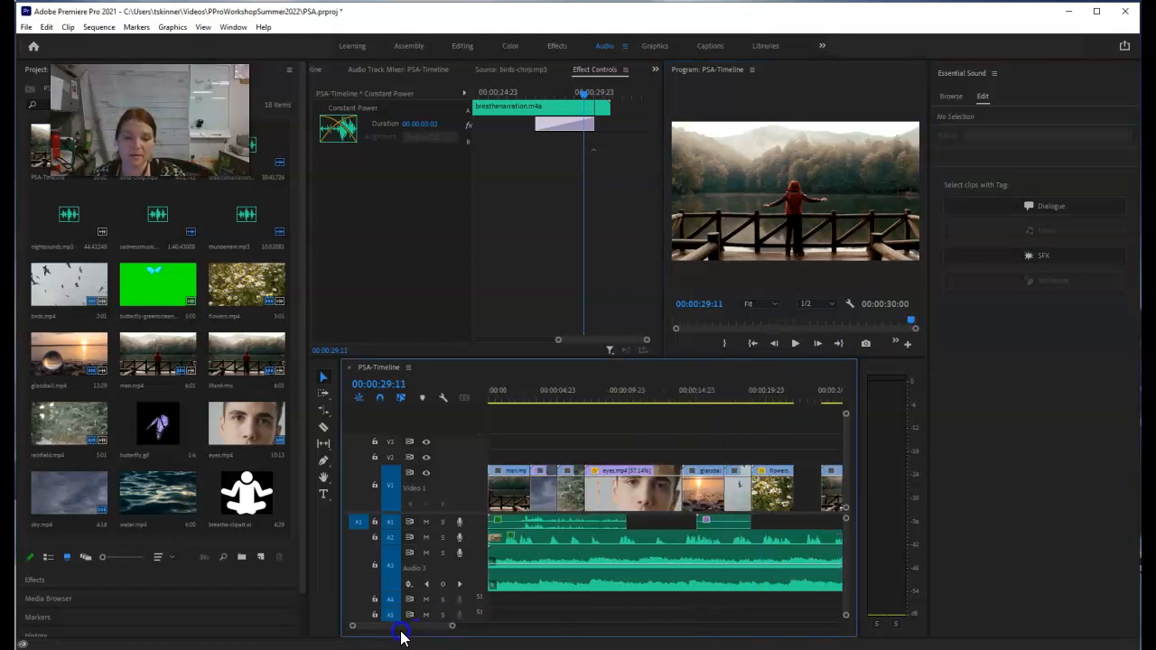
{"action": "left_click", "coordinate": [495, 541]}
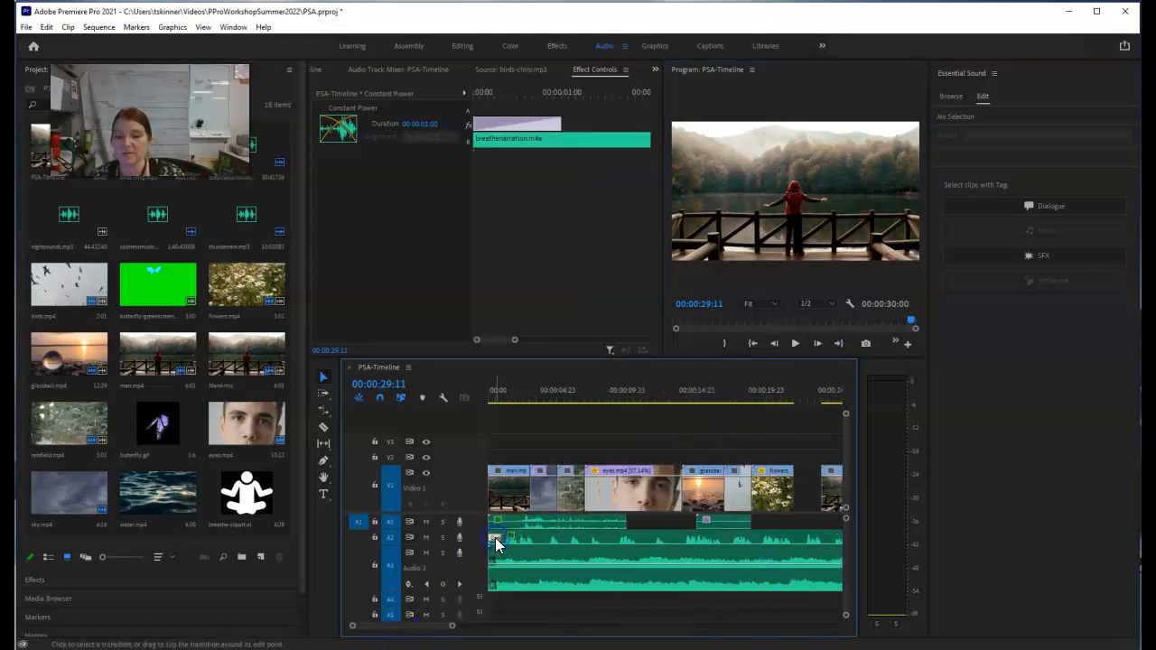
{"action": "left_click_drag", "start_coordinate": [678, 396], "coordinate": [490, 395]}
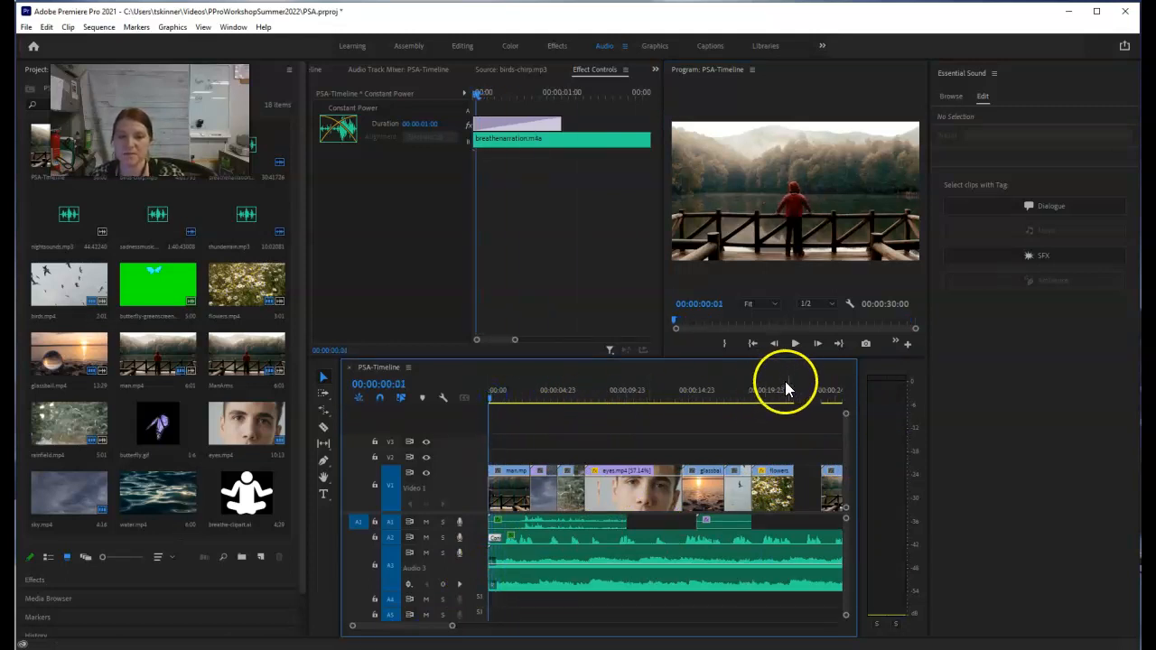
{"action": "left_click", "coordinate": [796, 348]}
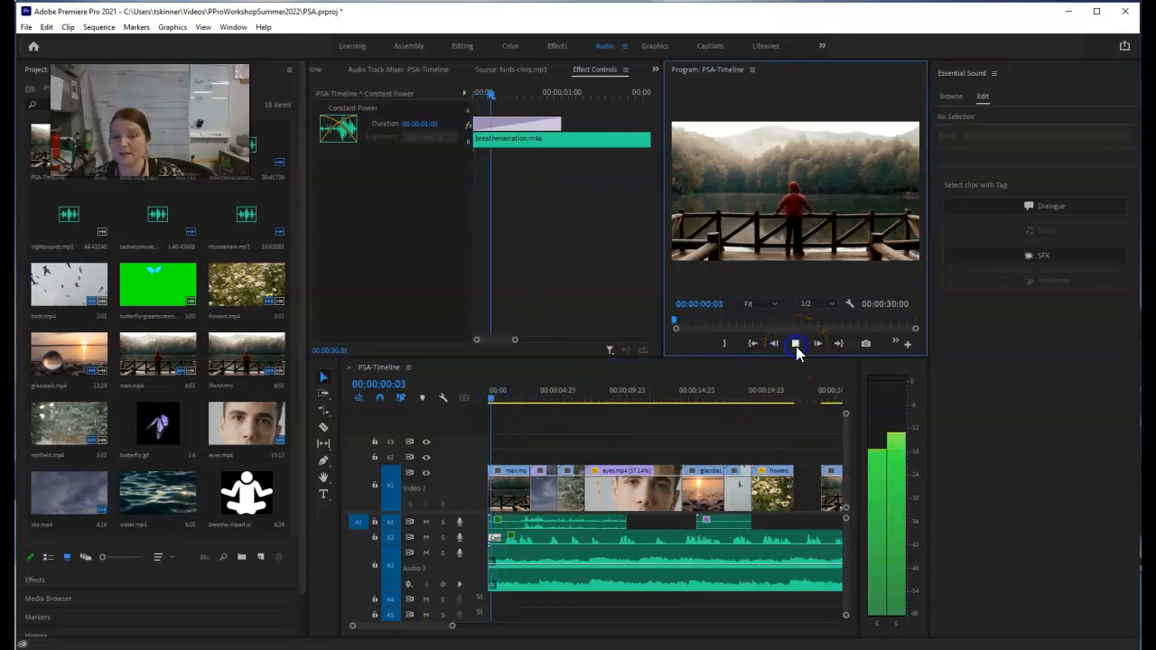
{"action": "left_click", "coordinate": [796, 346]}
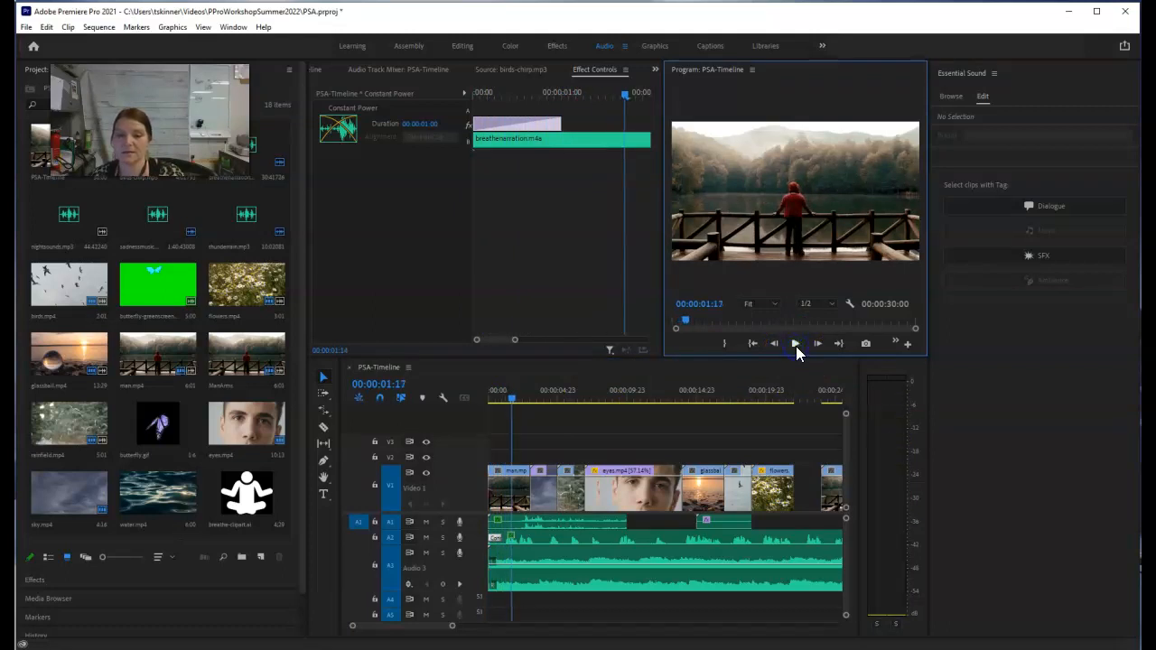
{"action": "left_click", "coordinate": [498, 538]}
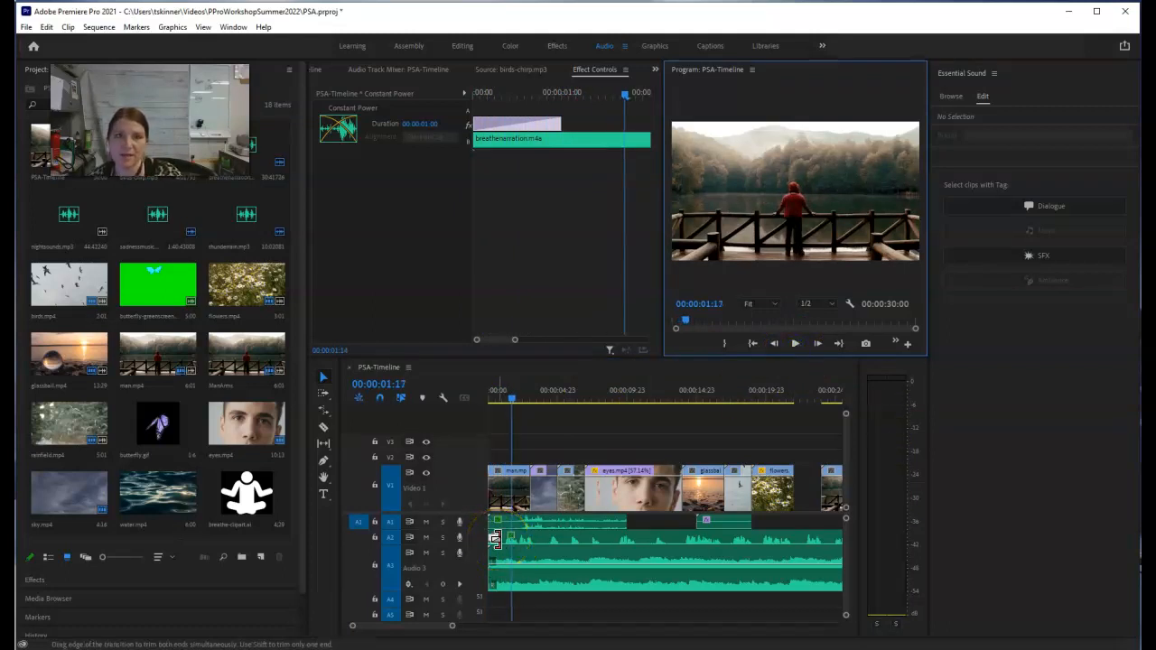
{"action": "left_click", "coordinate": [495, 539]}
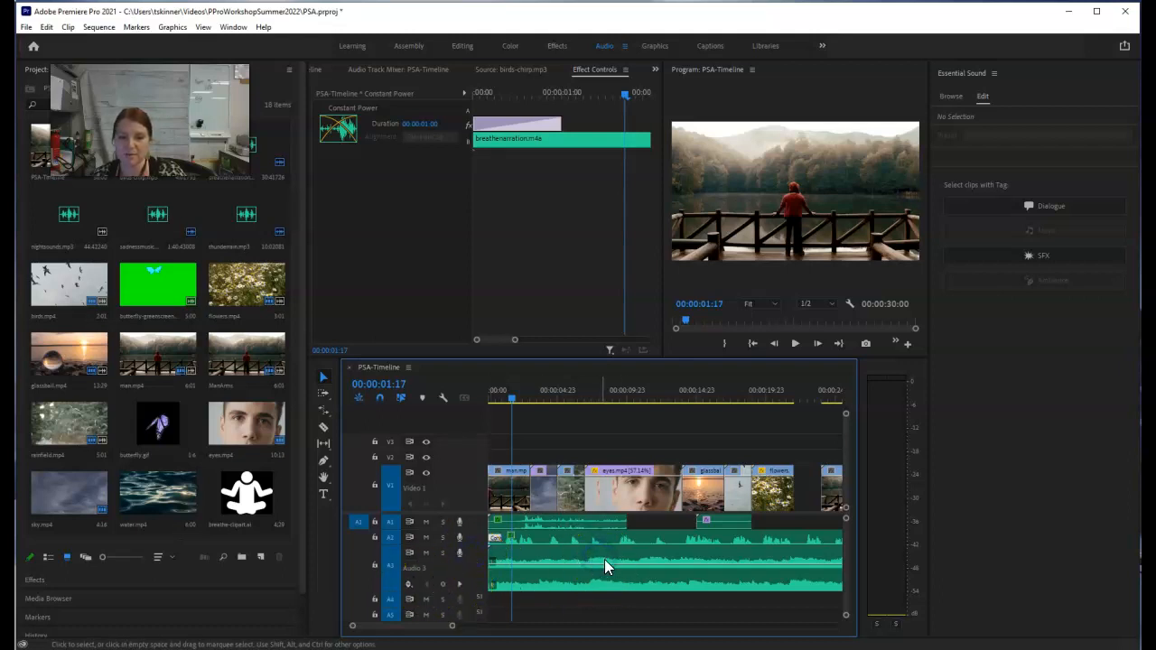
Step: Collapse the A3 music track, tag its sadnessmusic.mp3 clip as Music and apply the Balanced Background Music preset
{"action": "double_click", "coordinate": [474, 550]}
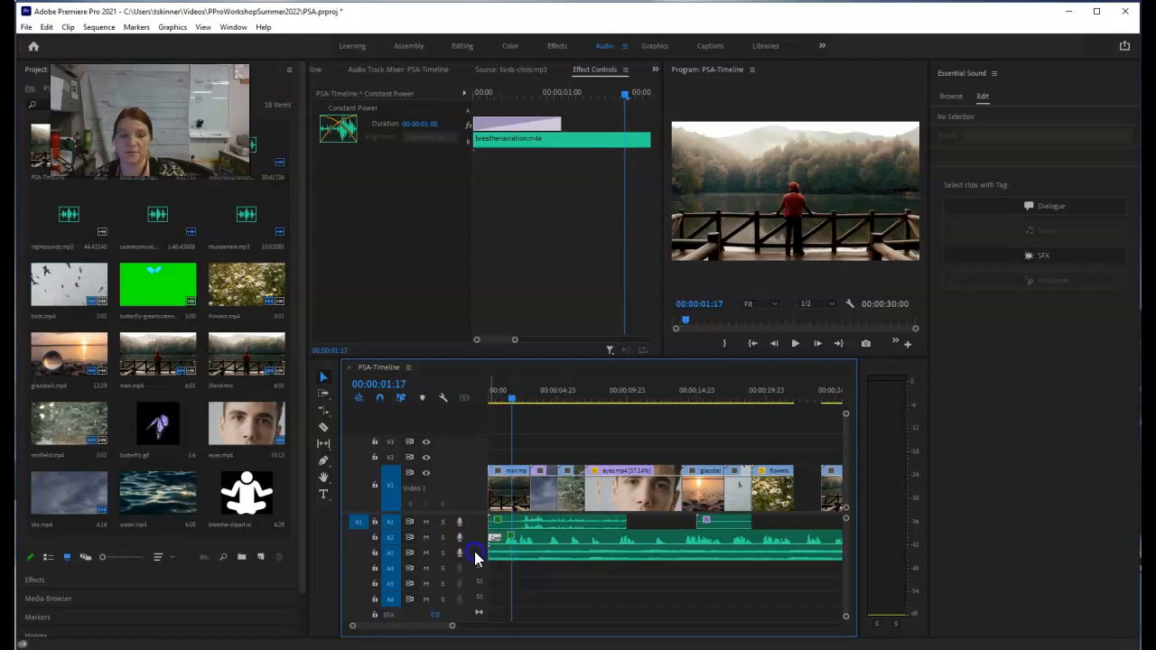
{"action": "left_click", "coordinate": [542, 556]}
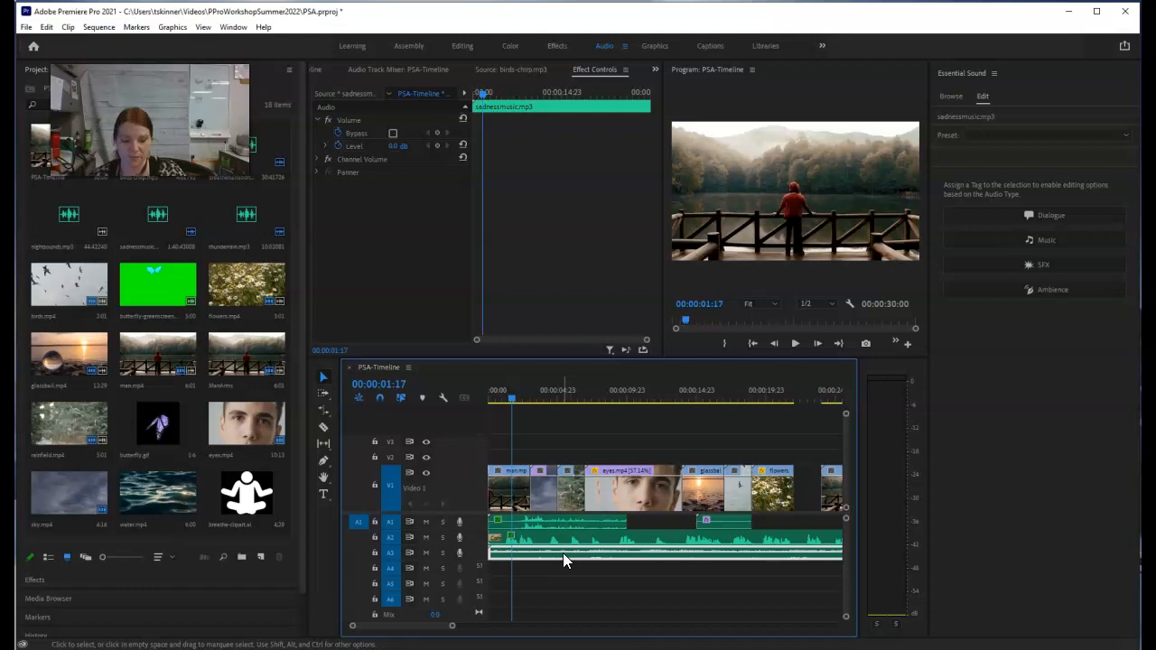
{"action": "left_click", "coordinate": [561, 552]}
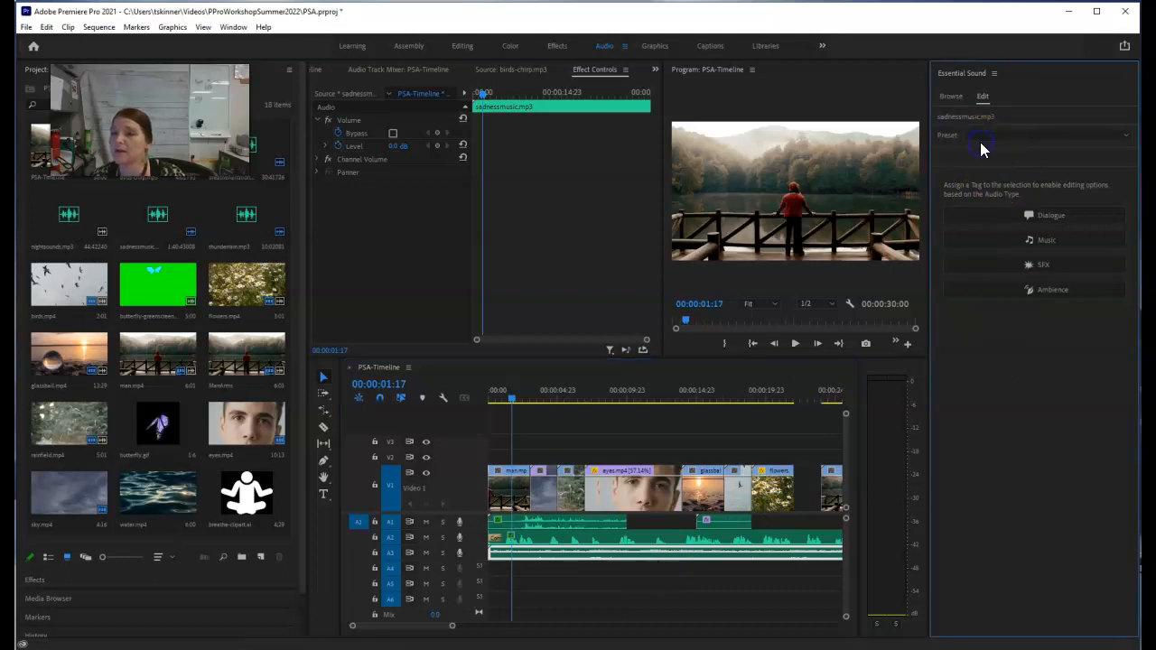
{"action": "left_click", "coordinate": [1022, 240]}
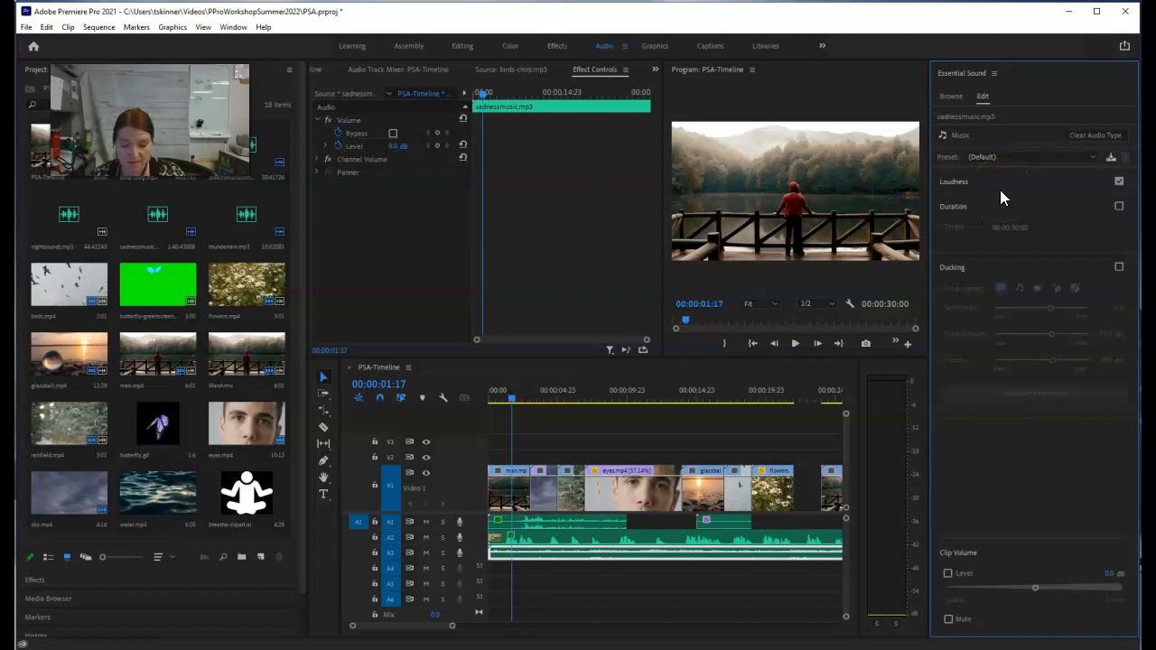
{"action": "left_click", "coordinate": [995, 156]}
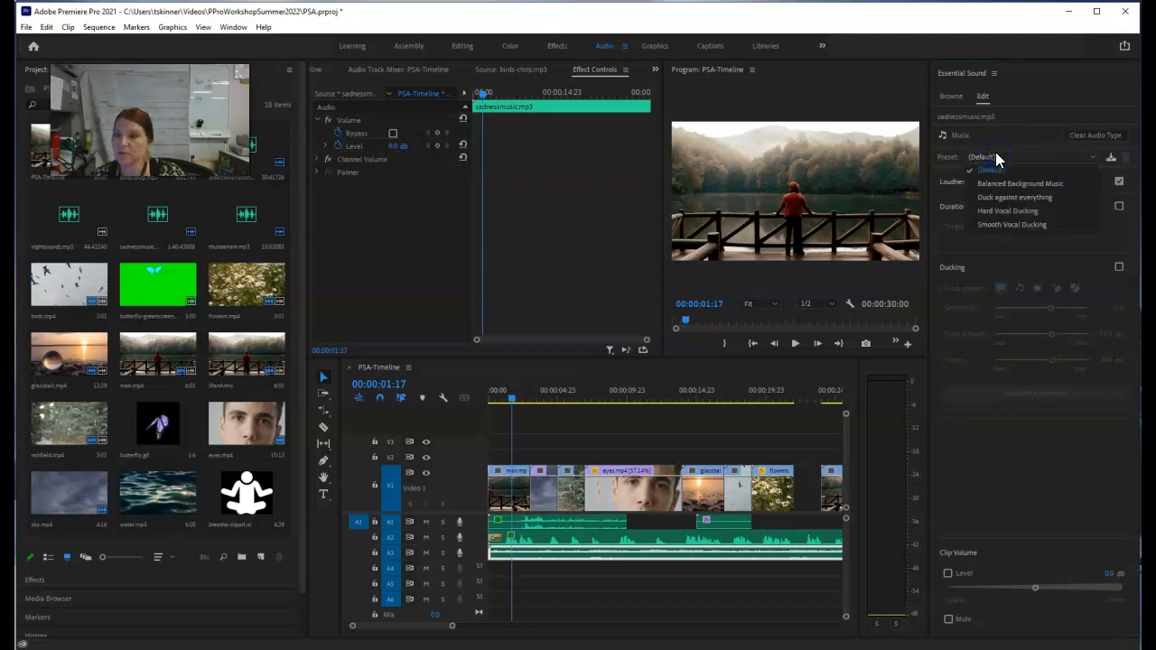
{"action": "left_click", "coordinate": [1005, 202]}
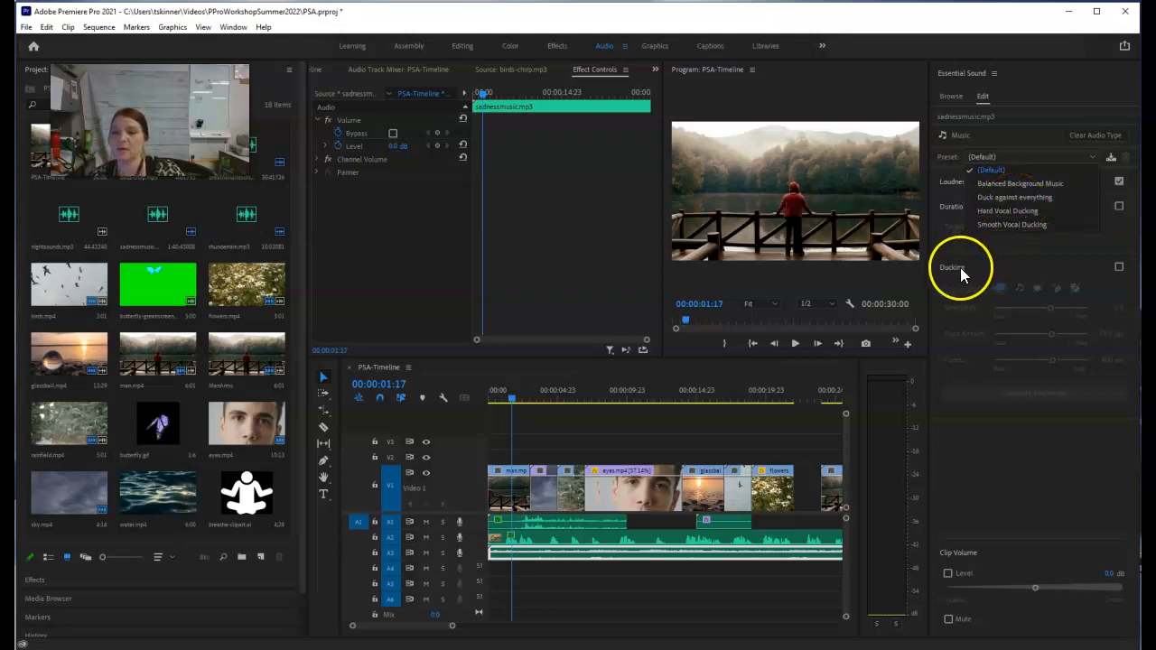
{"action": "left_click", "coordinate": [1005, 182]}
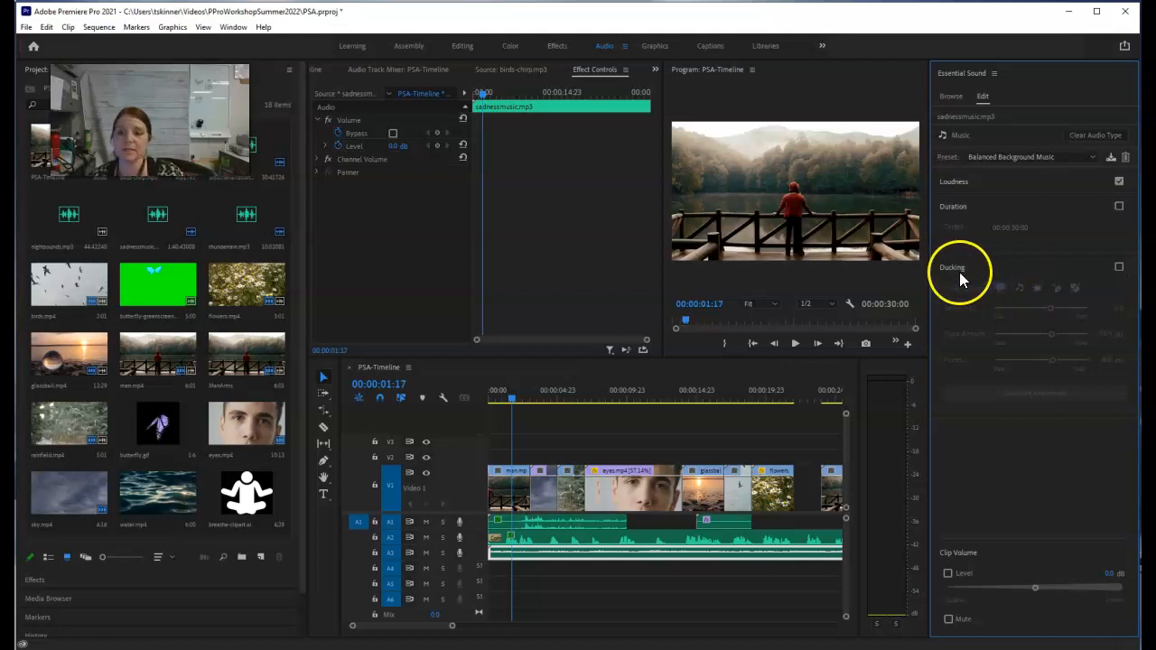
Step: Enable Ducking for the sadnessmusic.mp3 clip to examine its settings, and turn it off again
{"action": "left_click", "coordinate": [1118, 266]}
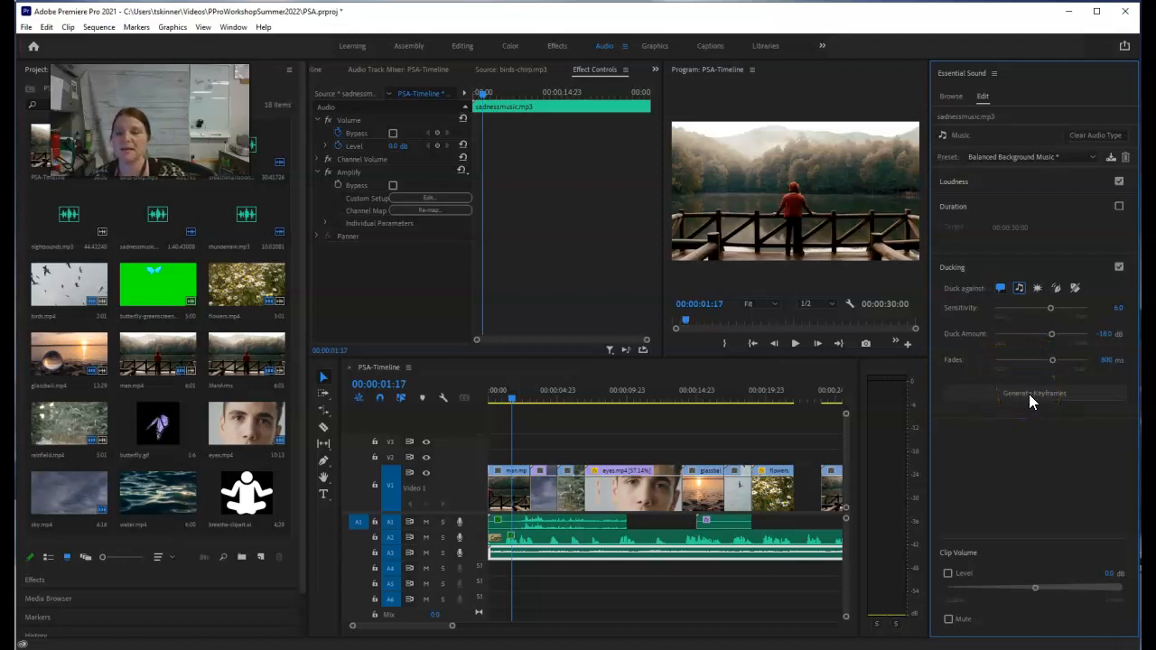
{"action": "left_click", "coordinate": [1119, 267]}
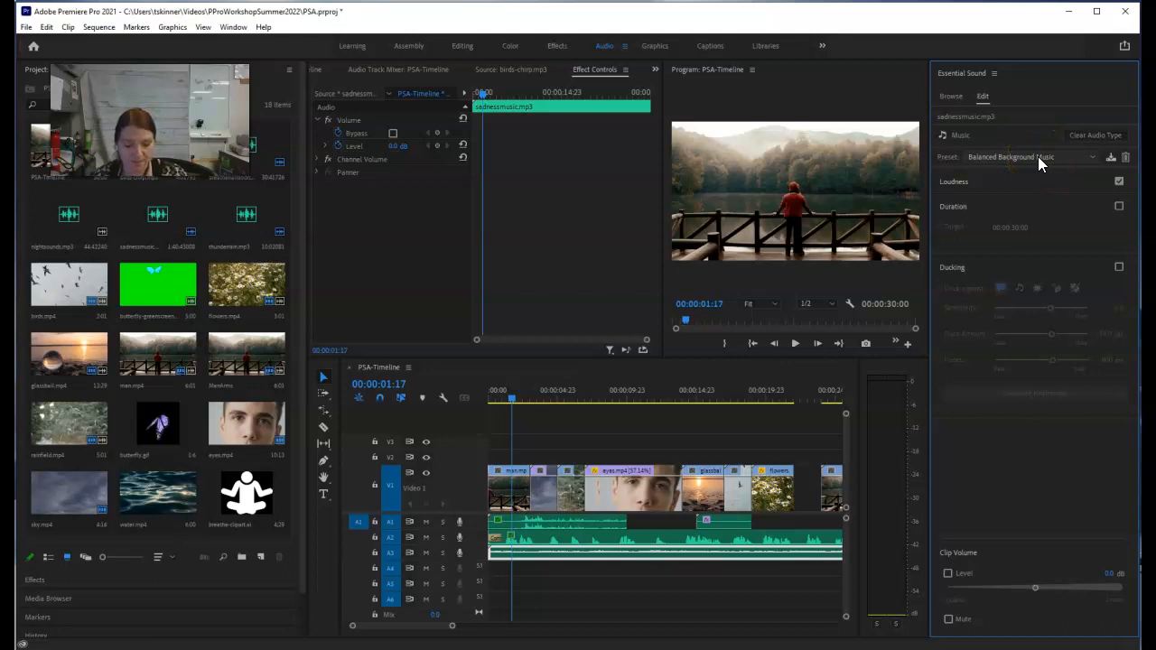
Step: Play the sequence from within the eyes.mp4 clip to past the flowers clip, checking the mixed audio levels on the meters
{"action": "left_click", "coordinate": [616, 403]}
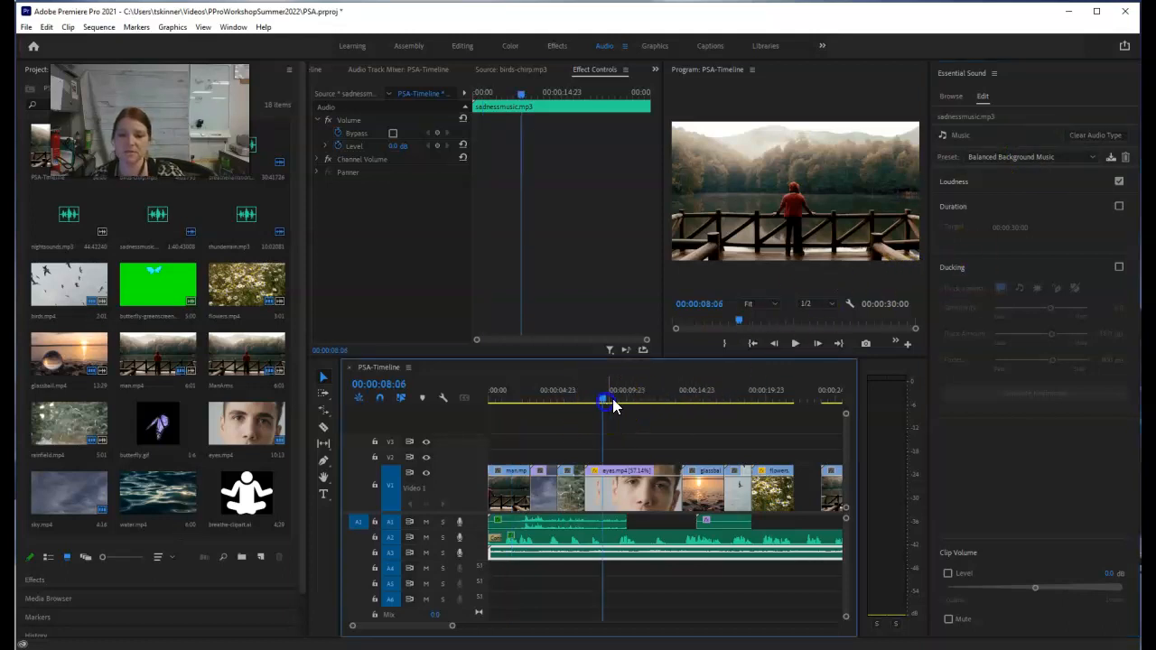
{"action": "left_click", "coordinate": [795, 343]}
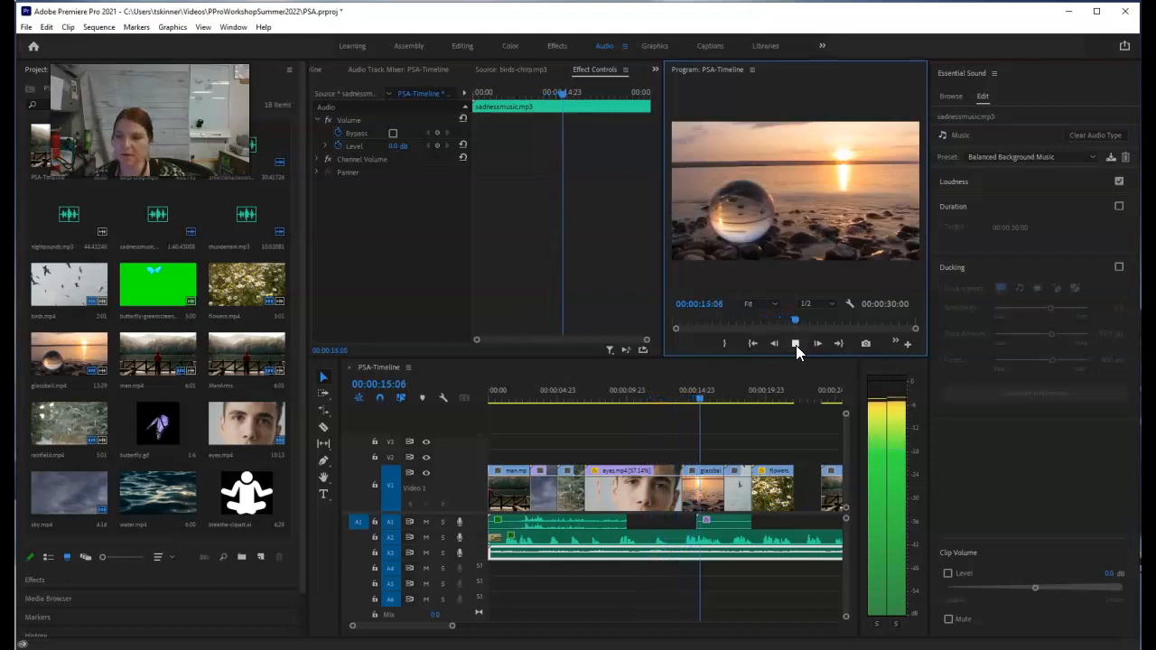
{"action": "left_click", "coordinate": [796, 344]}
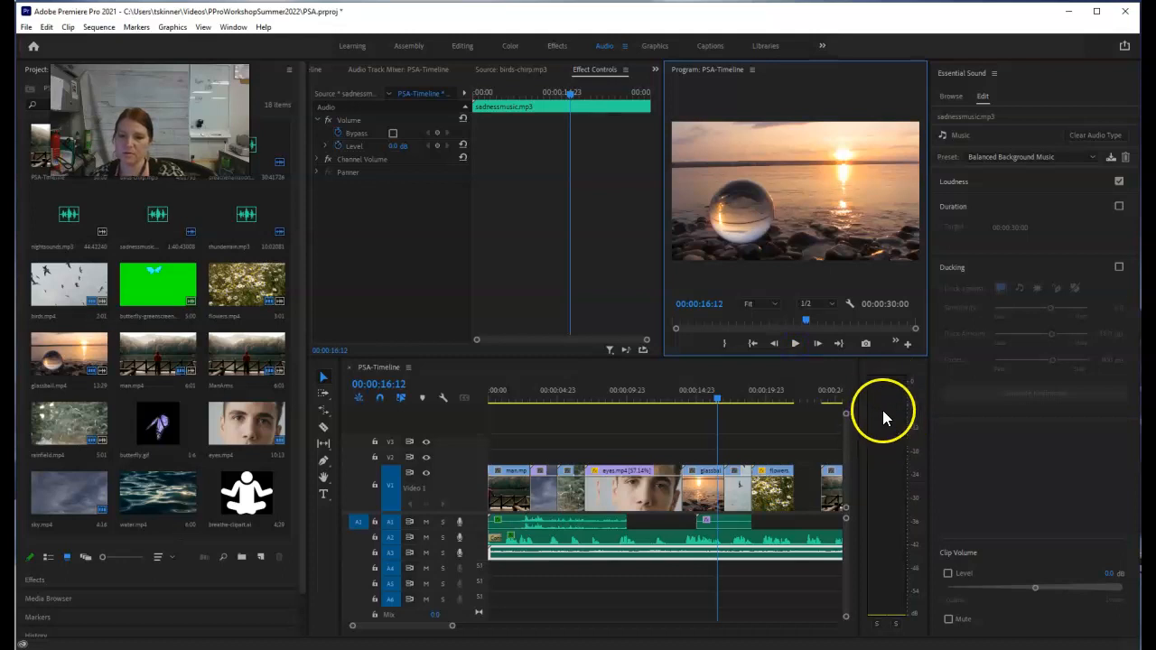
{"action": "left_click_drag", "start_coordinate": [453, 628], "coordinate": [475, 625]}
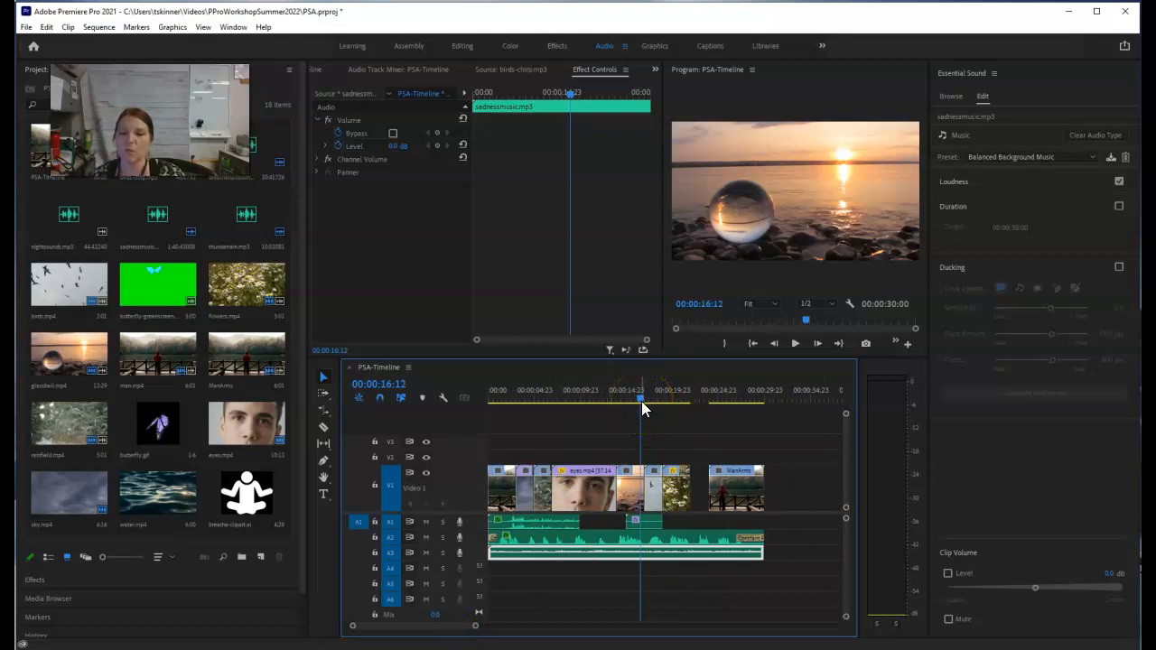
{"action": "left_click", "coordinate": [909, 411]}
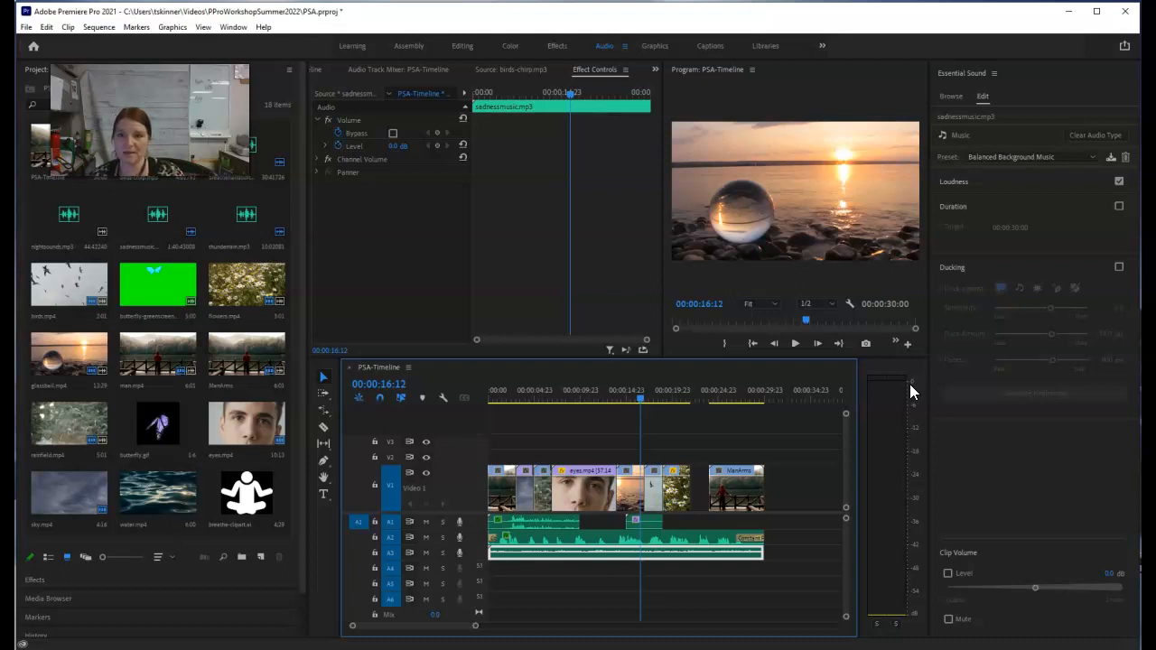
{"action": "left_click", "coordinate": [795, 344]}
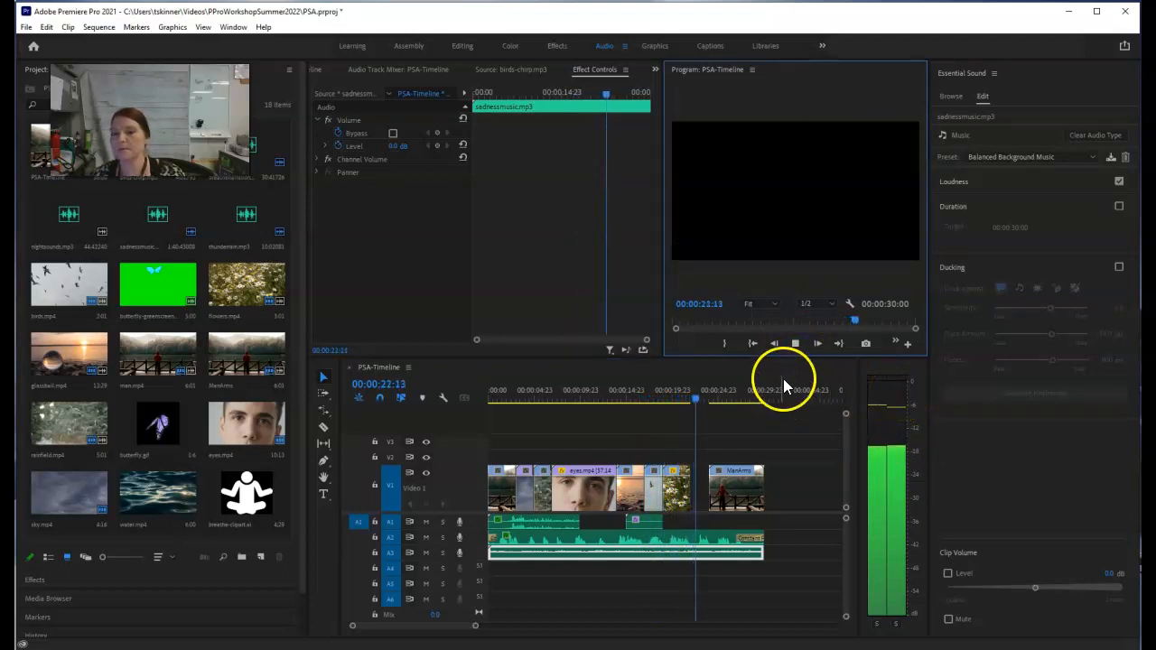
{"action": "left_click", "coordinate": [795, 344]}
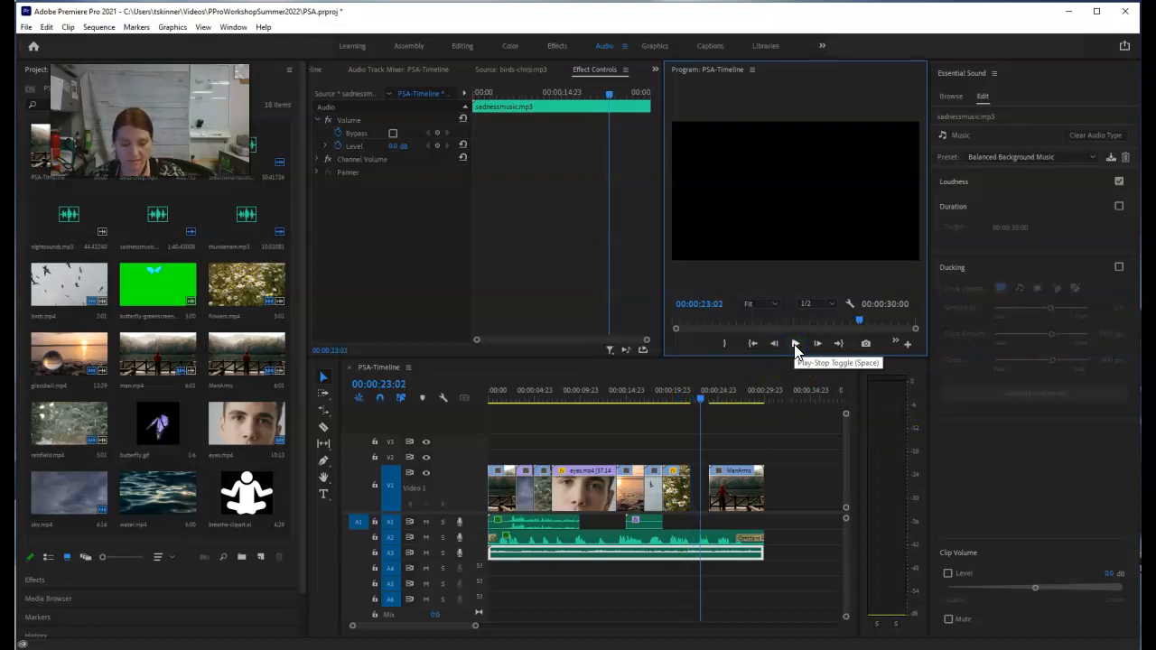
Step: Park the playhead at 00:00:20:11 and examine the Audio Gain options for the breathenarration.m4a clip, cancelling without changes
{"action": "left_click_drag", "start_coordinate": [700, 400], "coordinate": [676, 400]}
{"action": "left_click", "coordinate": [710, 533]}
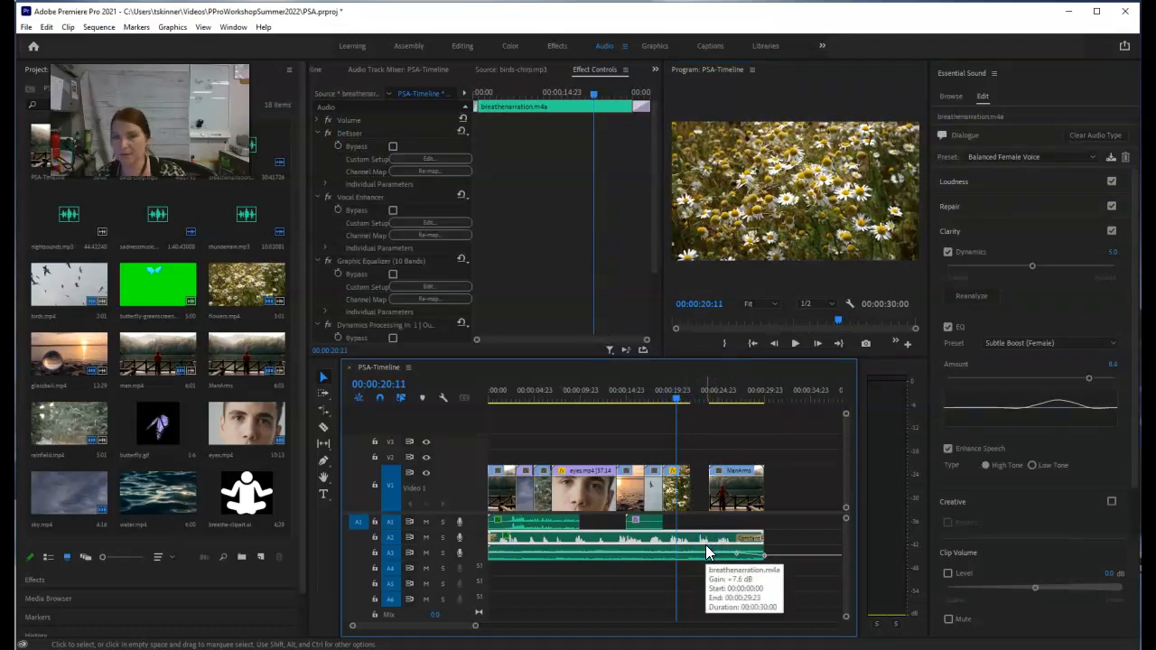
{"action": "key", "text": "g"}
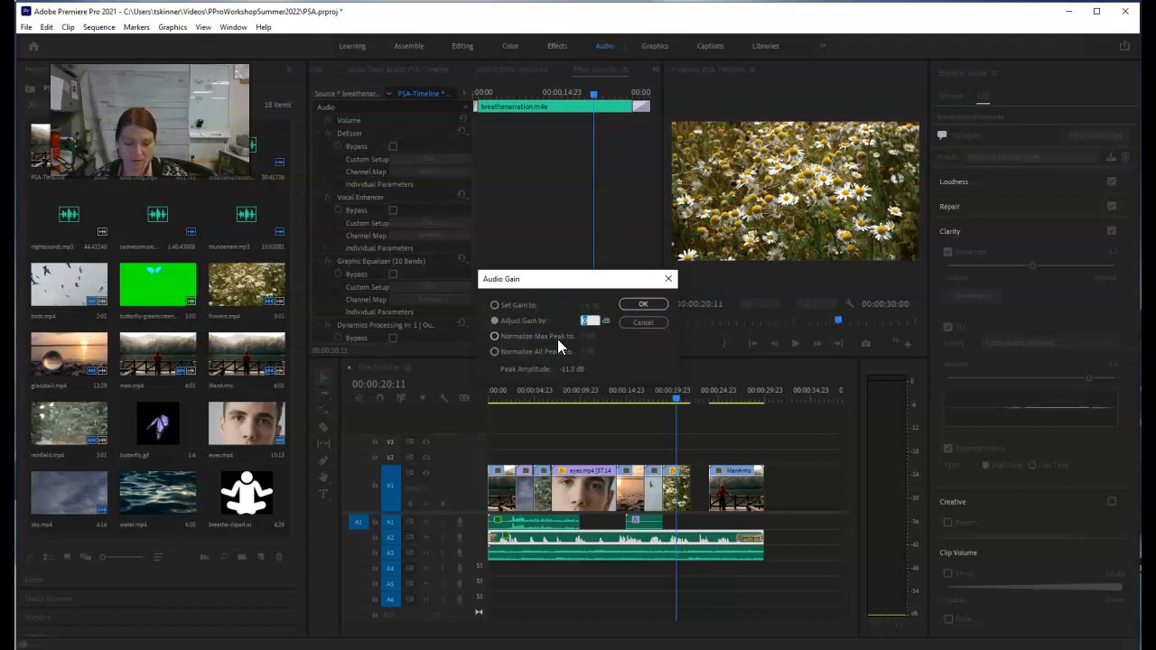
{"action": "left_click", "coordinate": [645, 324]}
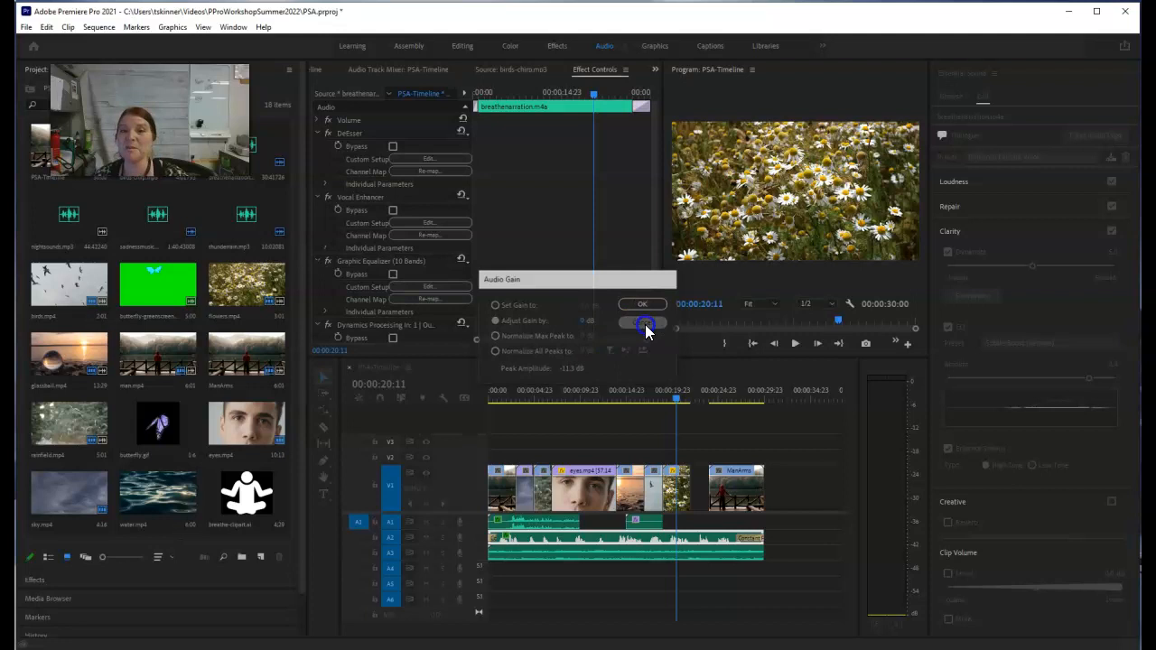
Step: Save the PSA project
{"action": "key", "text": "ctrl+s"}
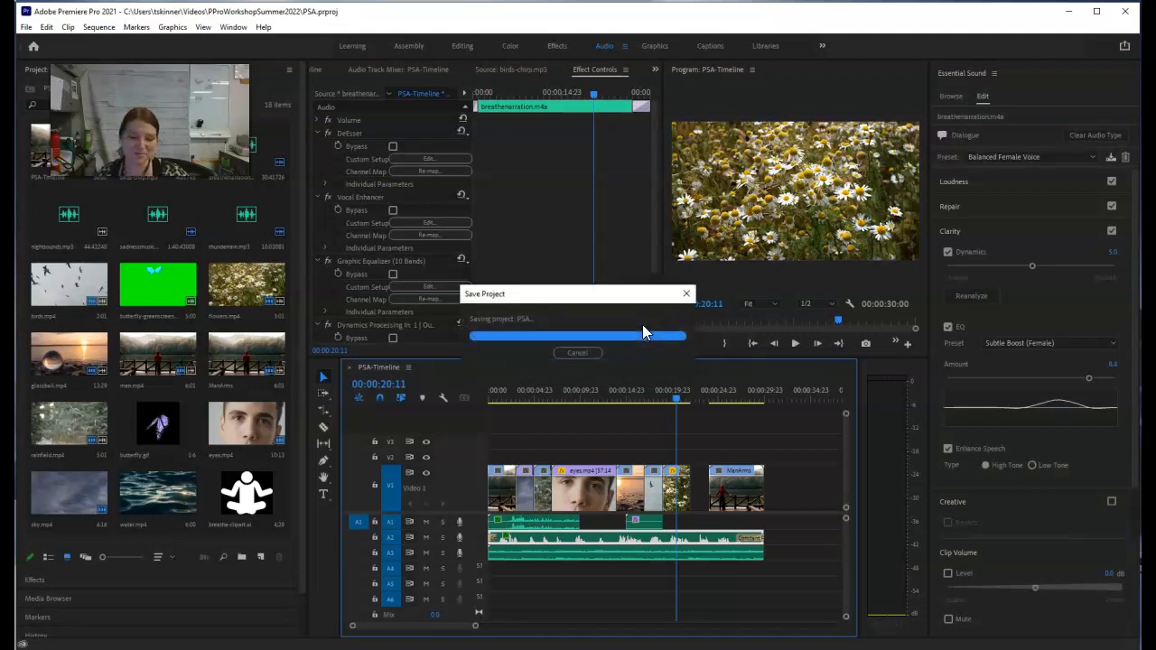